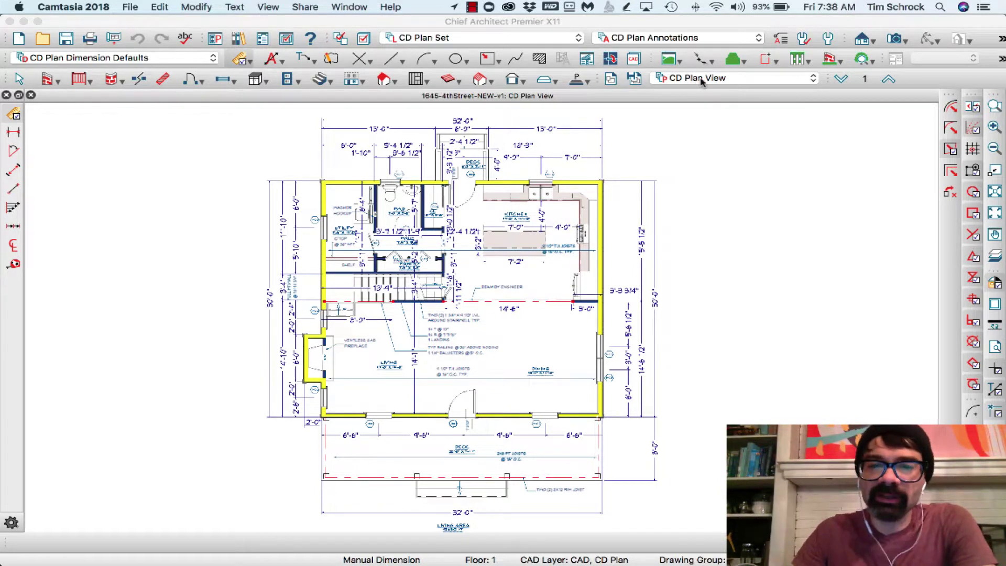
- Apply the SD Plan View from the Saved Plan View list so door and window tags show
{"action": "left_click", "coordinate": [702, 80]}
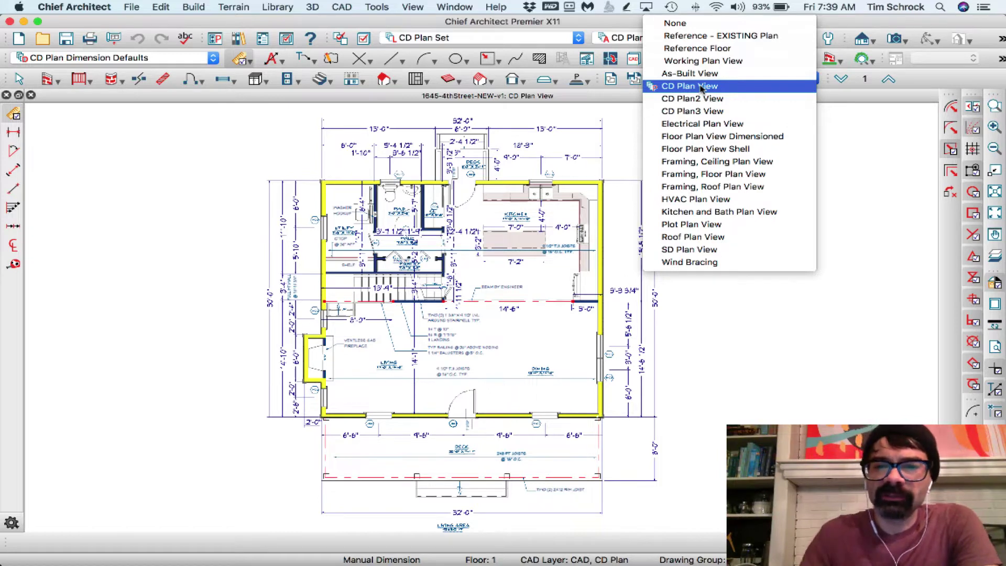
{"action": "left_click", "coordinate": [694, 254]}
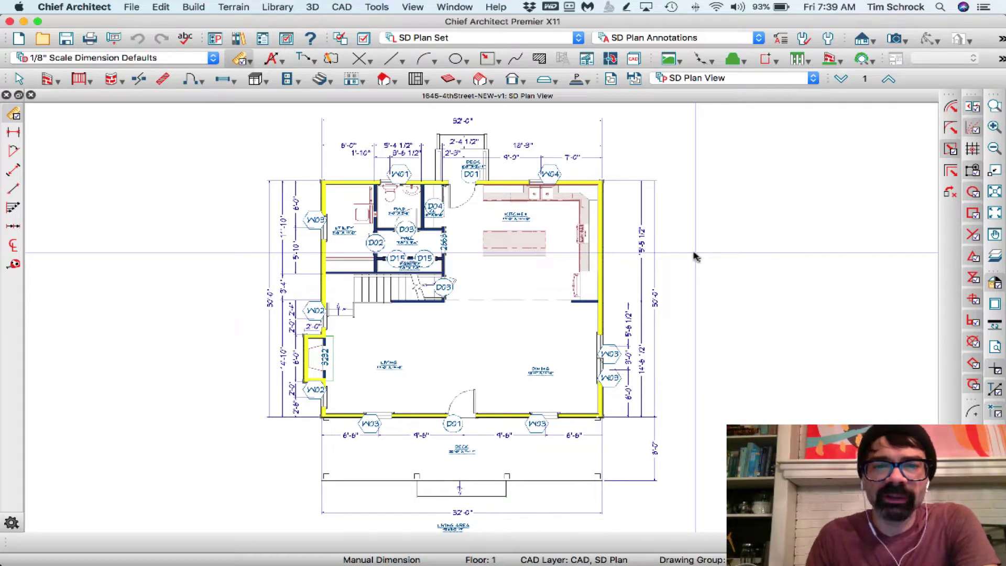
- Zoom in on the kitchen room labels, zoom back out, and open Layer Display Options
{"action": "scroll", "coordinate": [694, 255], "scroll_direction": "up", "scroll_amount": 1}
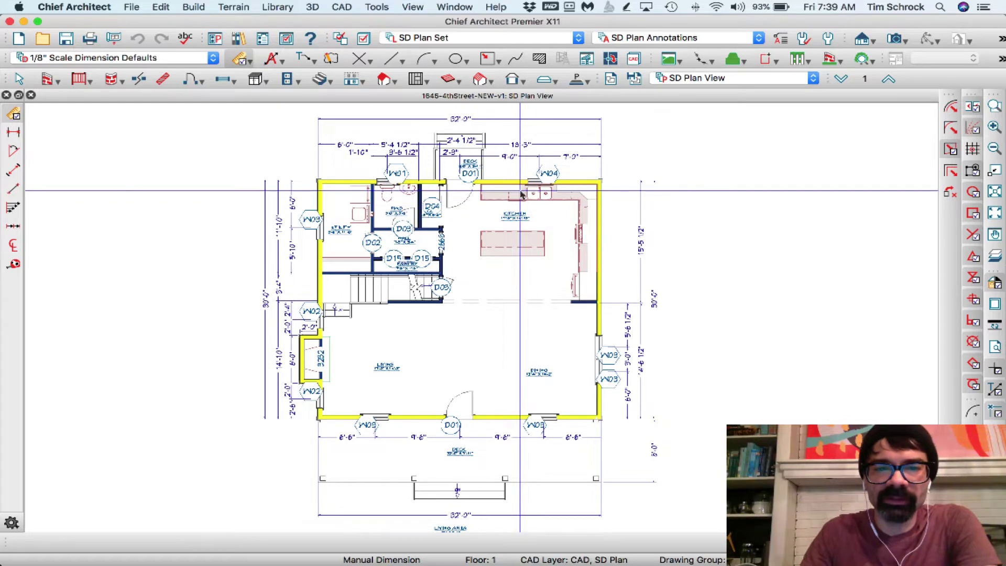
{"action": "scroll", "coordinate": [521, 195], "scroll_direction": "up", "scroll_amount": 2}
{"action": "scroll", "coordinate": [529, 184], "scroll_direction": "up", "scroll_amount": 2}
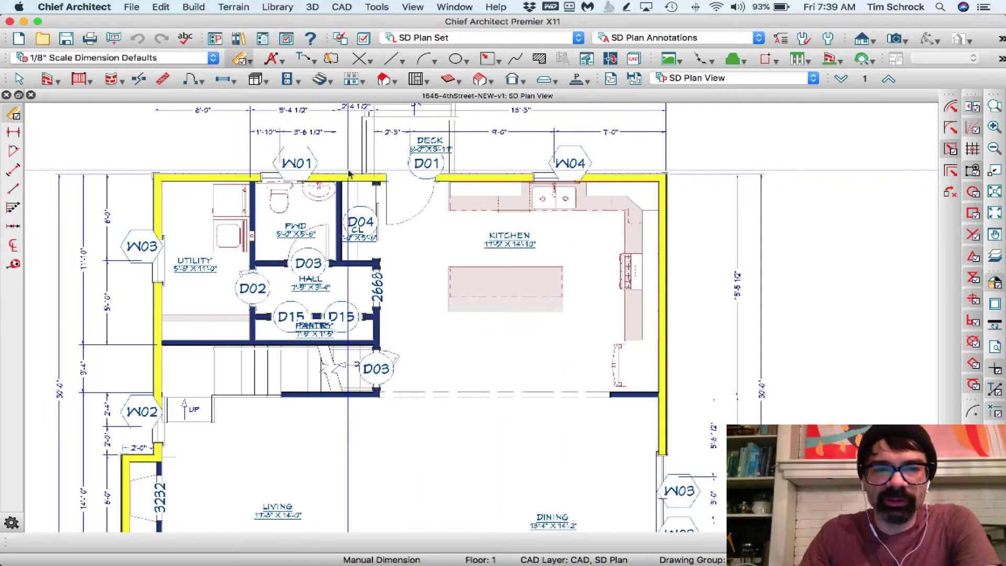
{"action": "scroll", "coordinate": [414, 229], "scroll_direction": "down", "scroll_amount": 3}
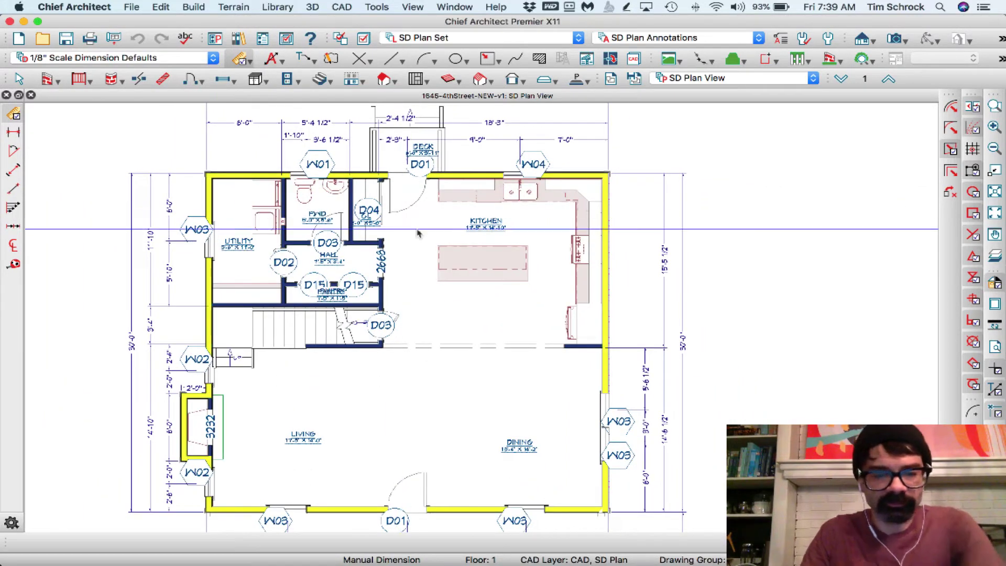
{"action": "key", "text": "super+l"}
- Find the Room Labels layer and open its saved text style definitions
{"action": "type", "text": "room"}
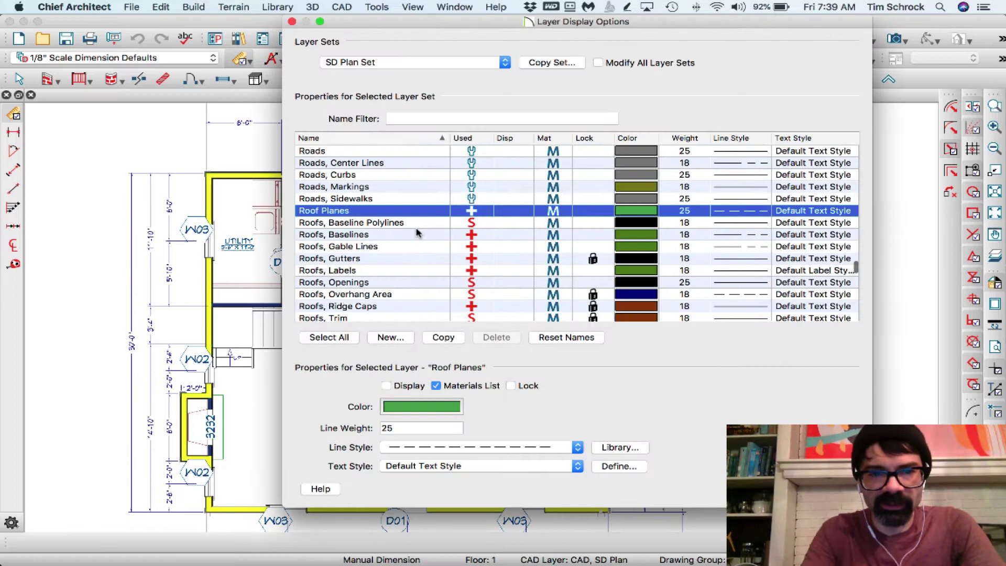
{"action": "left_click", "coordinate": [429, 466]}
{"action": "left_click", "coordinate": [427, 466]}
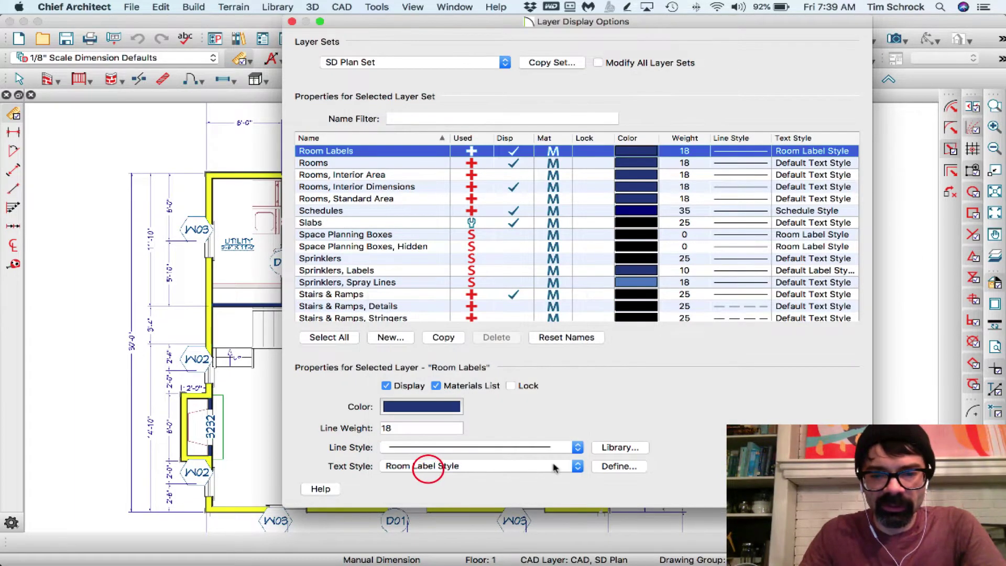
{"action": "left_click", "coordinate": [617, 466]}
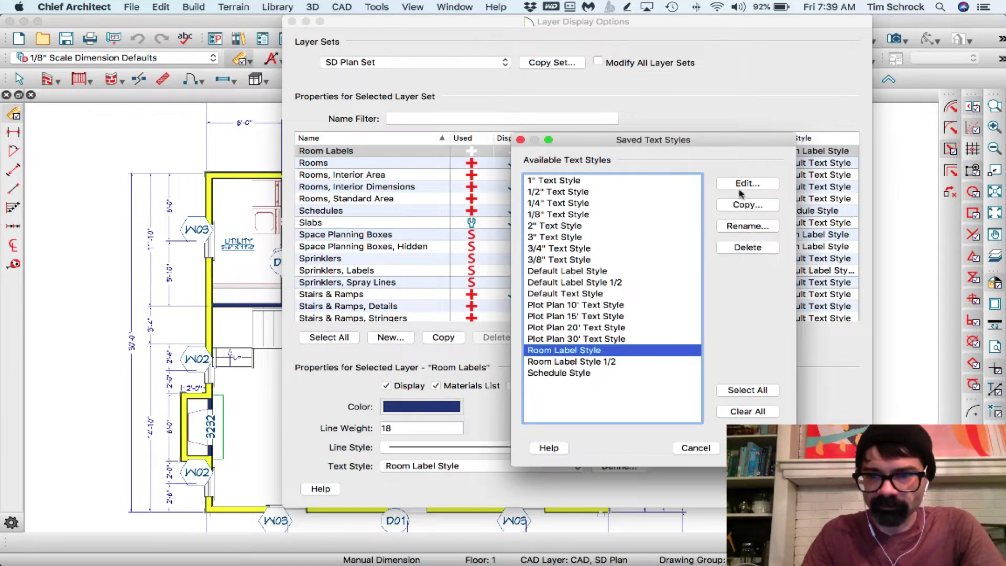
- Copy Room Label Style as 'Room Label Style 1/8' with a larger character height and apply it
{"action": "left_click", "coordinate": [742, 207]}
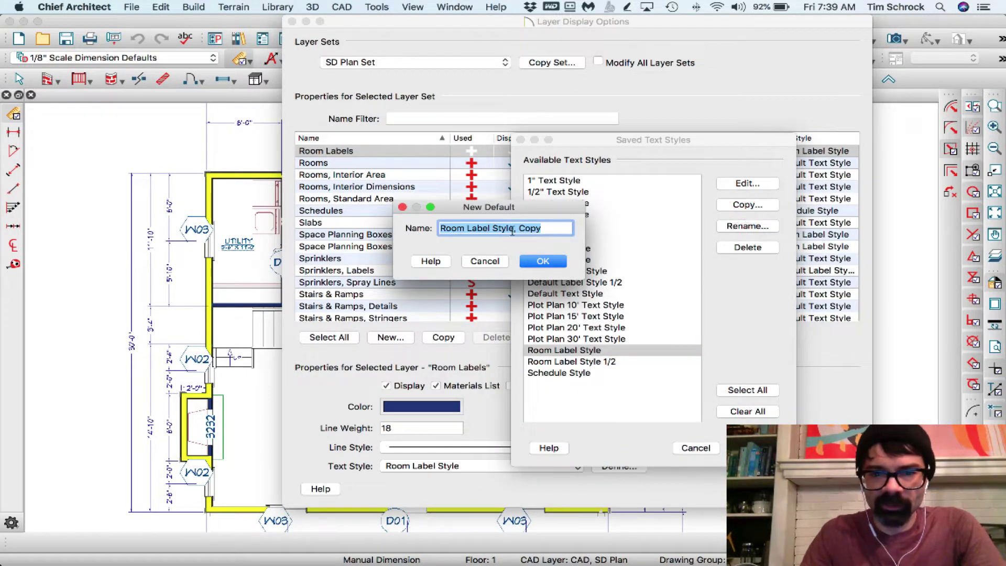
{"action": "left_click_drag", "start_coordinate": [514, 229], "coordinate": [568, 229]}
{"action": "key", "text": "BackSpace"}
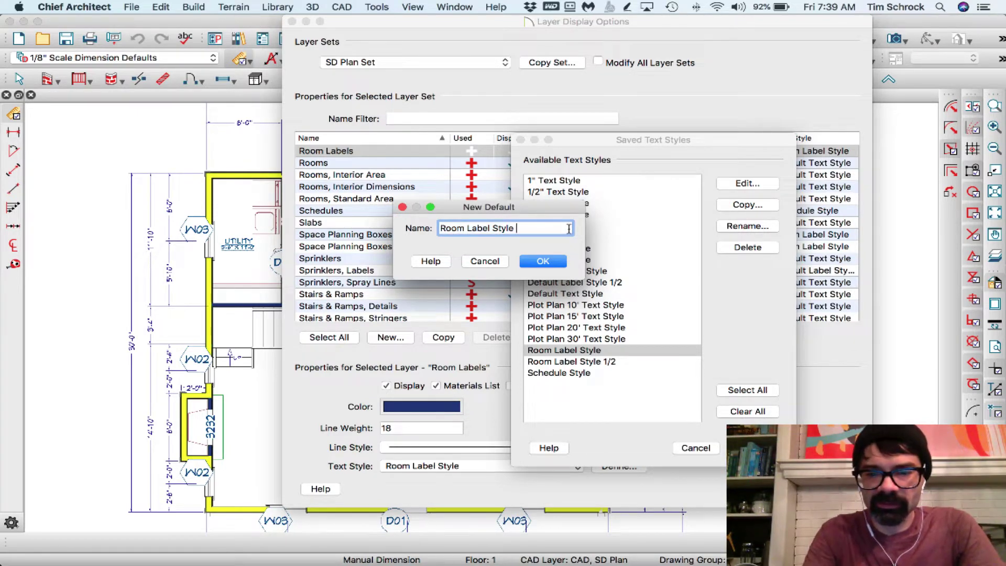
{"action": "key", "text": "Return"}
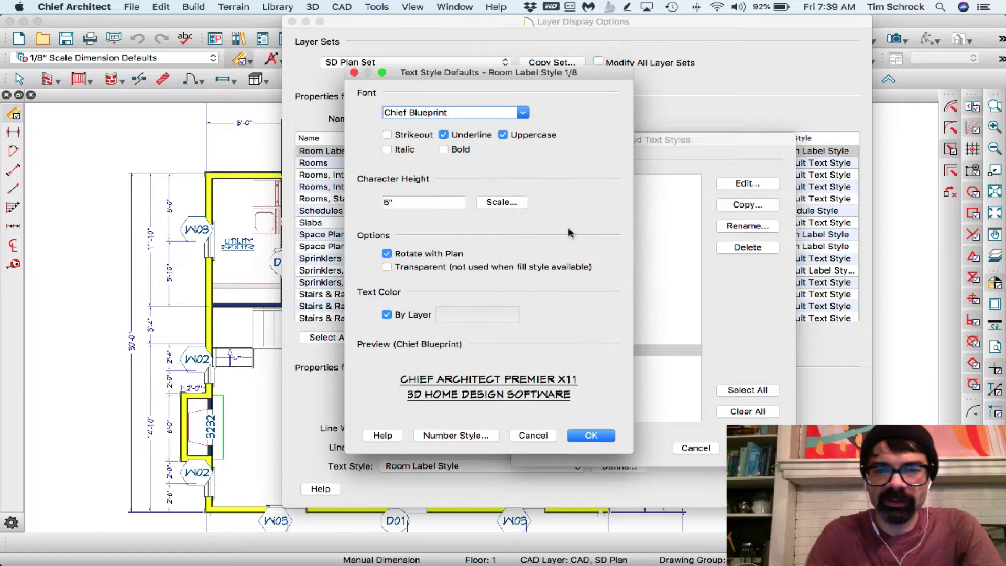
{"action": "double_click", "coordinate": [396, 201]}
{"action": "type", "text": "6"}
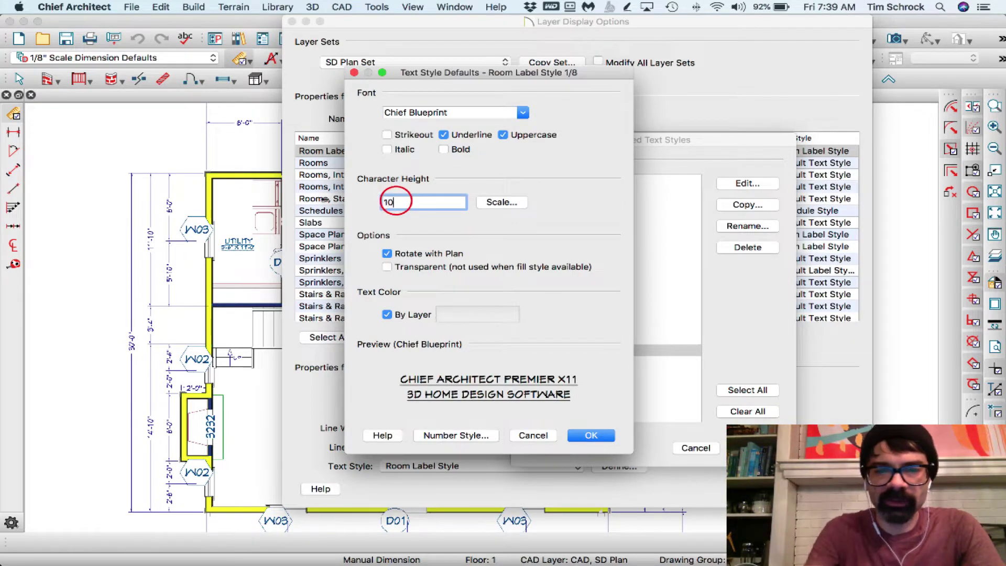
{"action": "key", "text": "Return"}
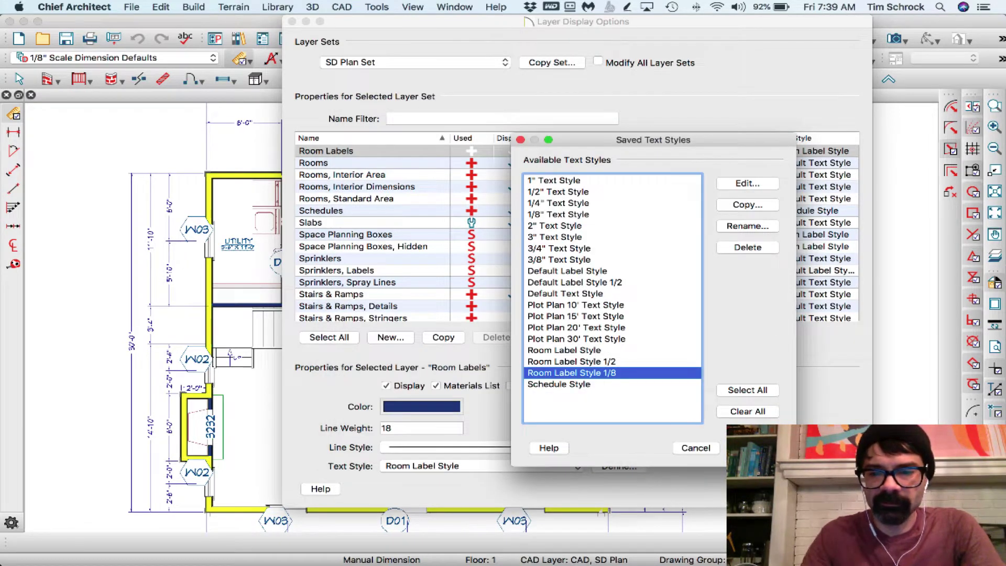
{"action": "key", "text": "Return"}
{"action": "key", "text": "Return"}
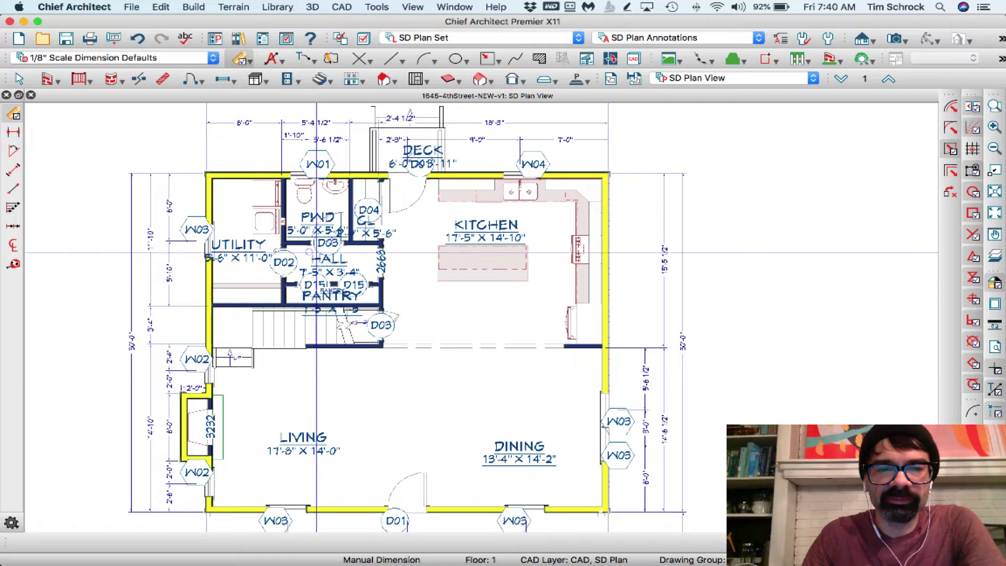
- Turn off display of the Rooms, Interior Dimensions layer so only names like KITCHEN show
{"action": "scroll", "coordinate": [330, 299], "scroll_direction": "up", "scroll_amount": 2}
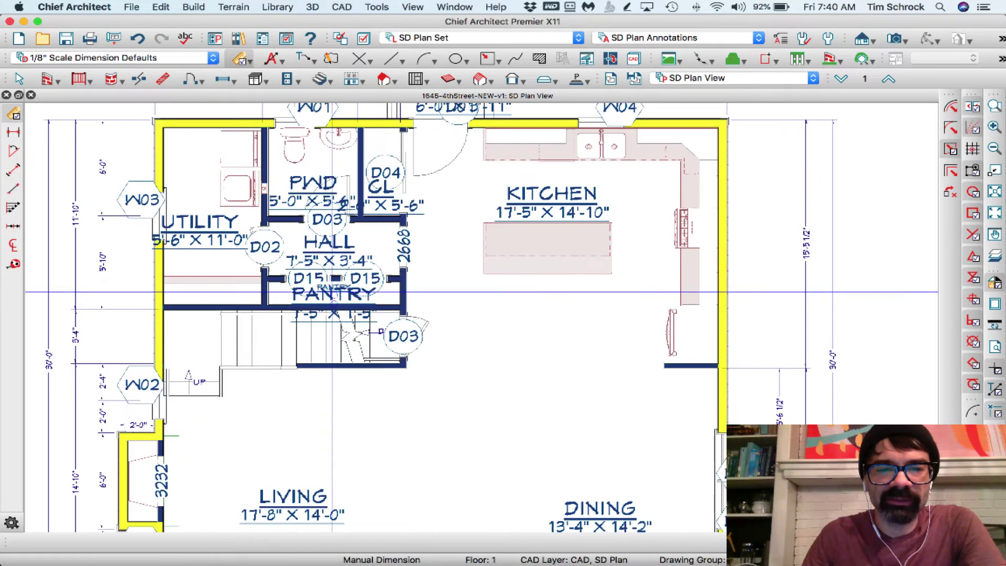
{"action": "scroll", "coordinate": [330, 300], "scroll_direction": "up", "scroll_amount": 1}
{"action": "scroll", "coordinate": [343, 256], "scroll_direction": "down", "scroll_amount": 2}
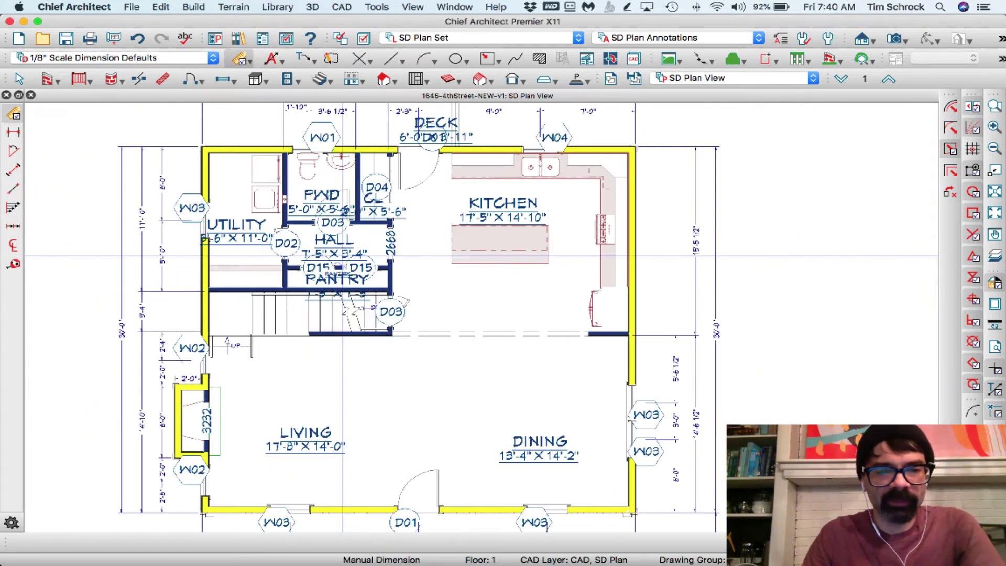
{"action": "key", "text": "super+l"}
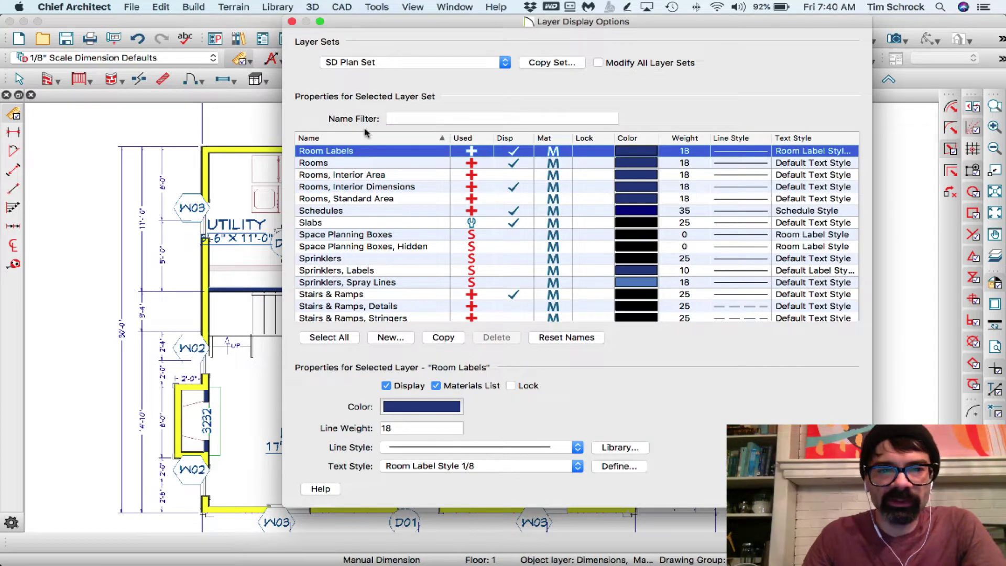
{"action": "left_click", "coordinate": [497, 192]}
{"action": "key", "text": "Return"}
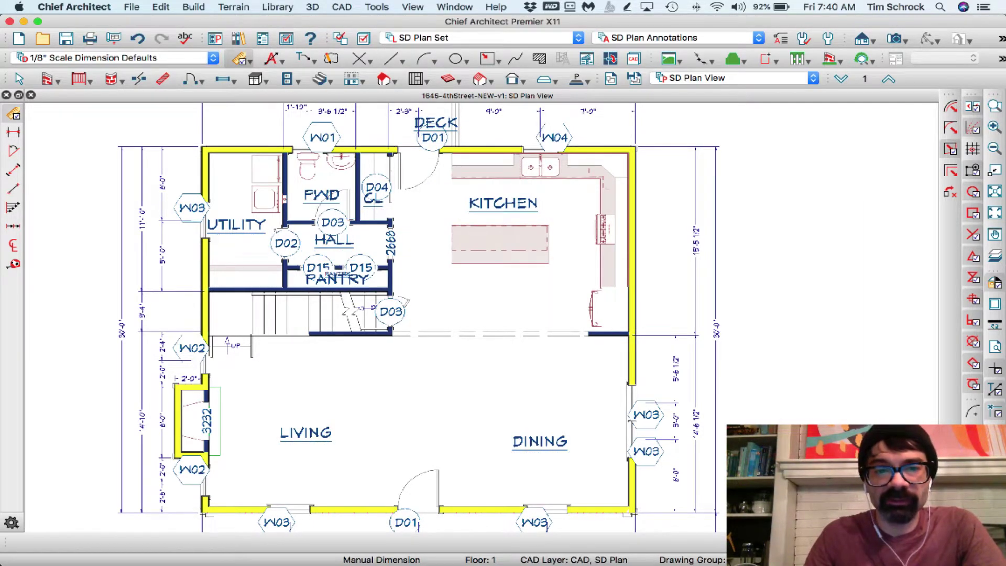
{"action": "scroll", "coordinate": [451, 224], "scroll_direction": "down", "scroll_amount": 3}
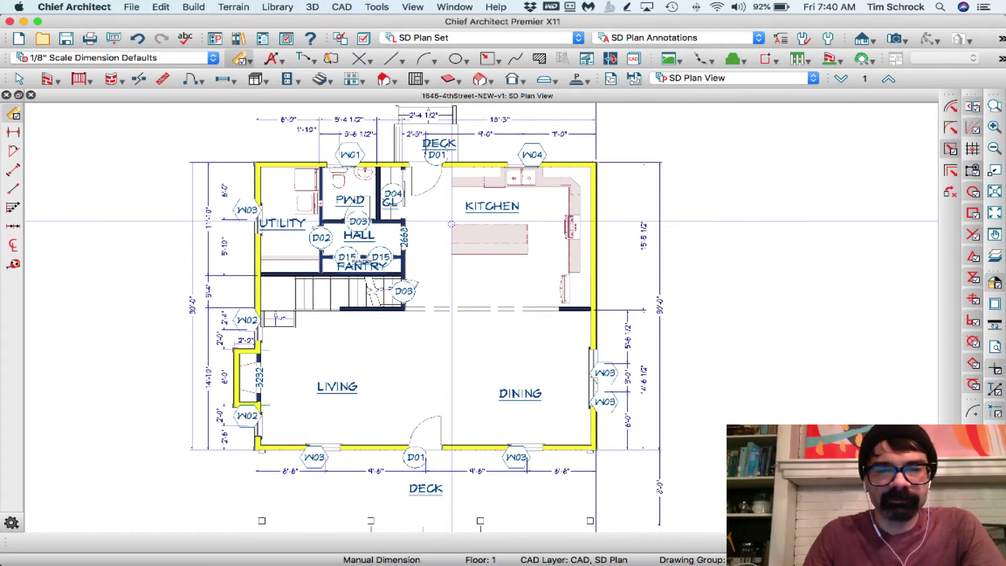
{"action": "scroll", "coordinate": [451, 223], "scroll_direction": "up", "scroll_amount": 1}
{"action": "scroll", "coordinate": [457, 250], "scroll_direction": "down", "scroll_amount": 2}
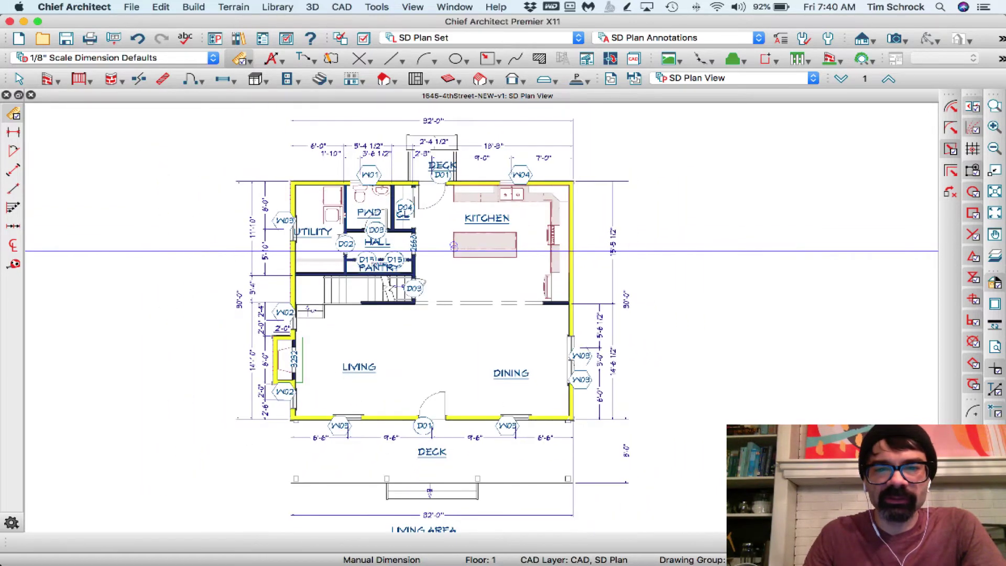
- Draw an interior dimension across the living room's depth and check its specification
{"action": "left_click", "coordinate": [251, 60]}
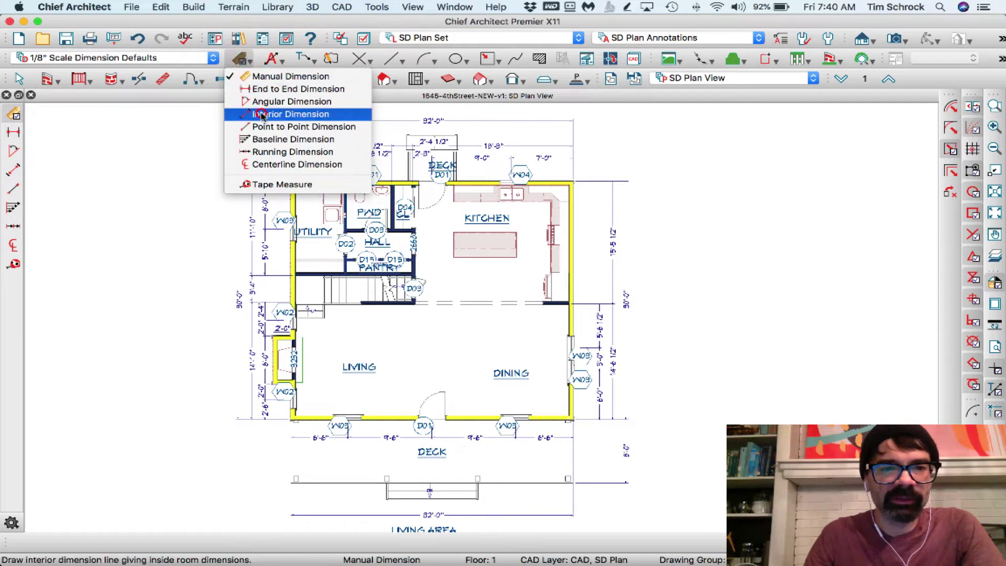
{"action": "left_click", "coordinate": [261, 113]}
{"action": "left_click_drag", "start_coordinate": [321, 187], "coordinate": [320, 436]}
{"action": "scroll", "coordinate": [315, 405], "scroll_direction": "up", "scroll_amount": 5}
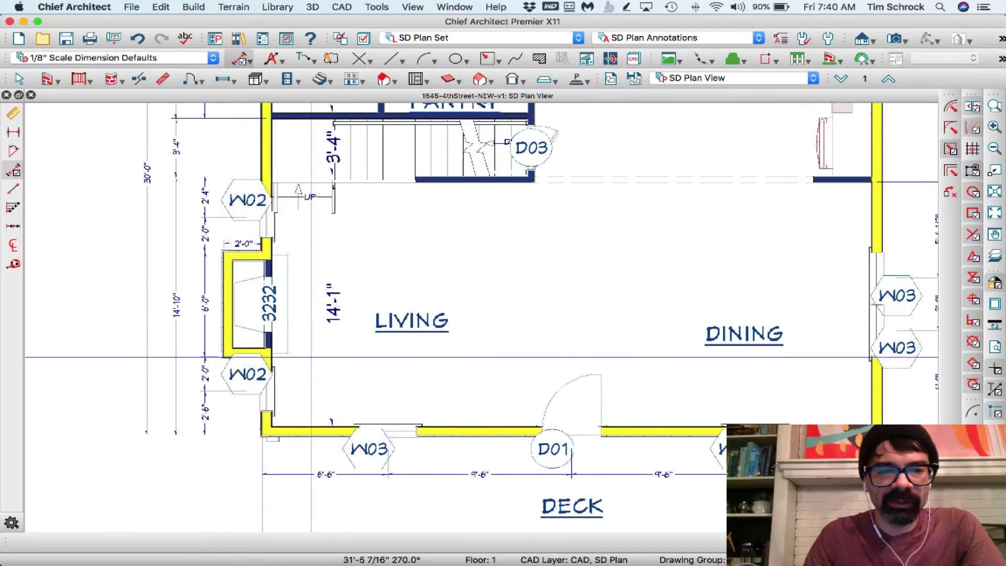
{"action": "double_click", "coordinate": [328, 323]}
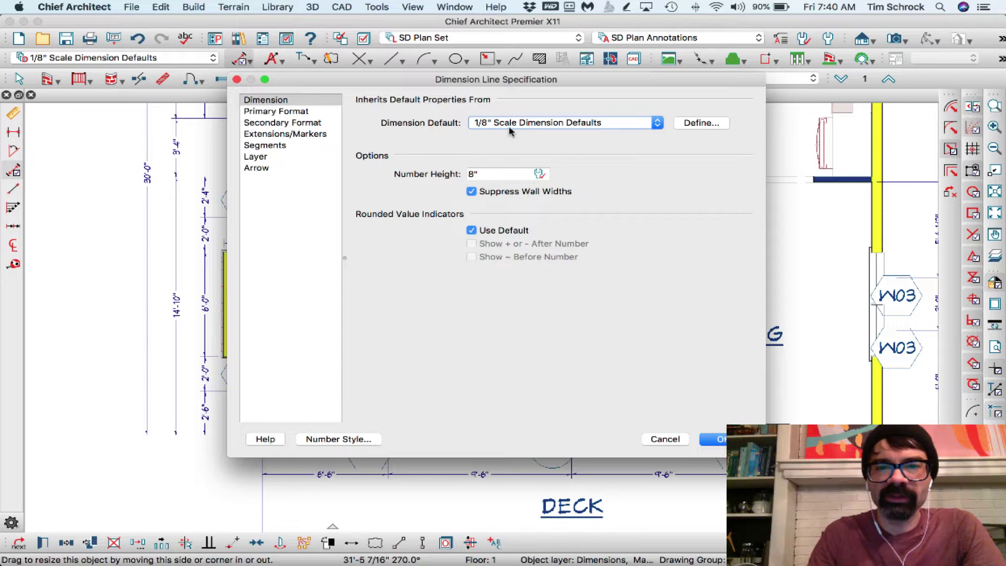
{"action": "left_click", "coordinate": [663, 438]}
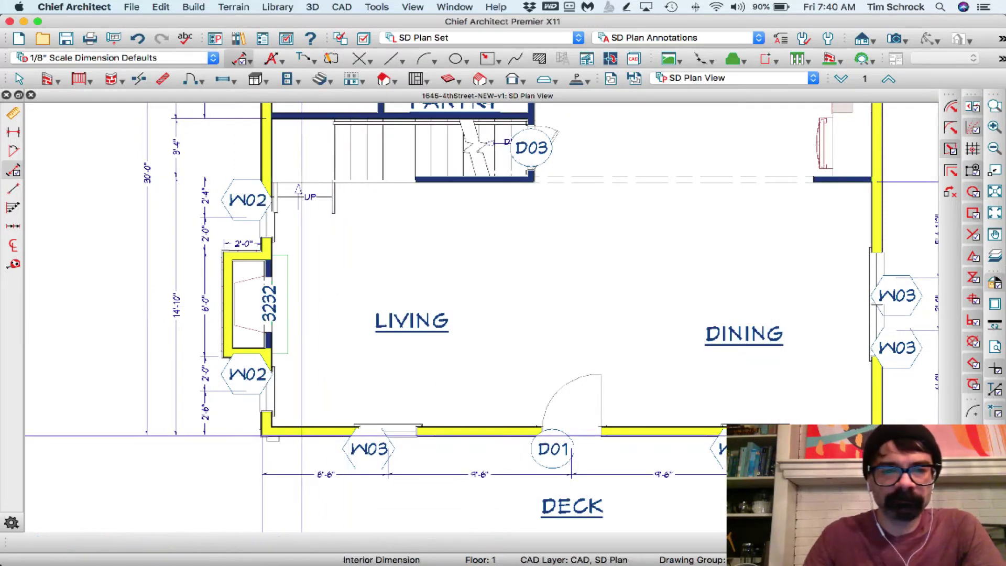
{"action": "scroll", "coordinate": [300, 436], "scroll_direction": "down", "scroll_amount": 2}
{"action": "scroll", "coordinate": [301, 435], "scroll_direction": "down", "scroll_amount": 1}
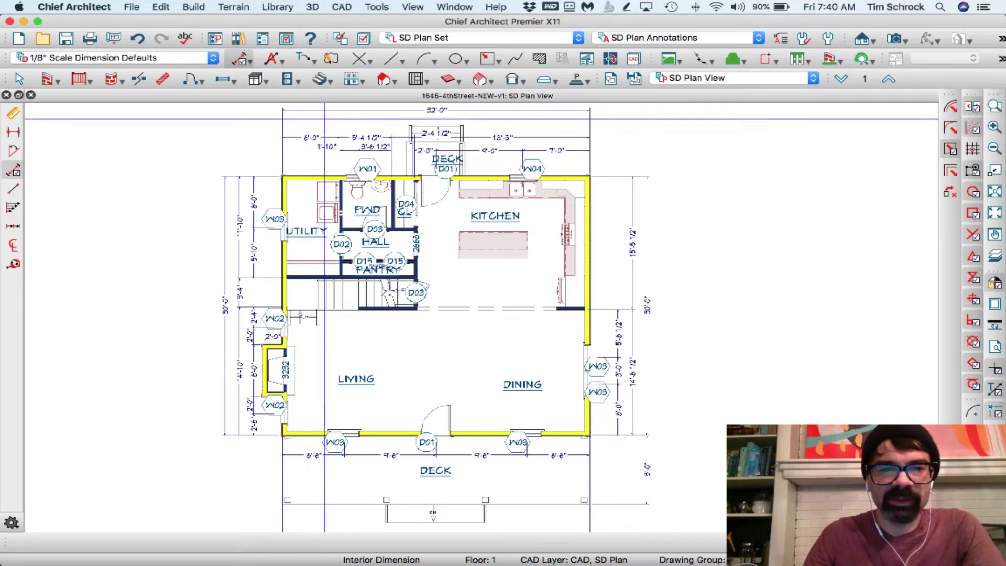
{"action": "scroll", "coordinate": [227, 128], "scroll_direction": "down", "scroll_amount": 1}
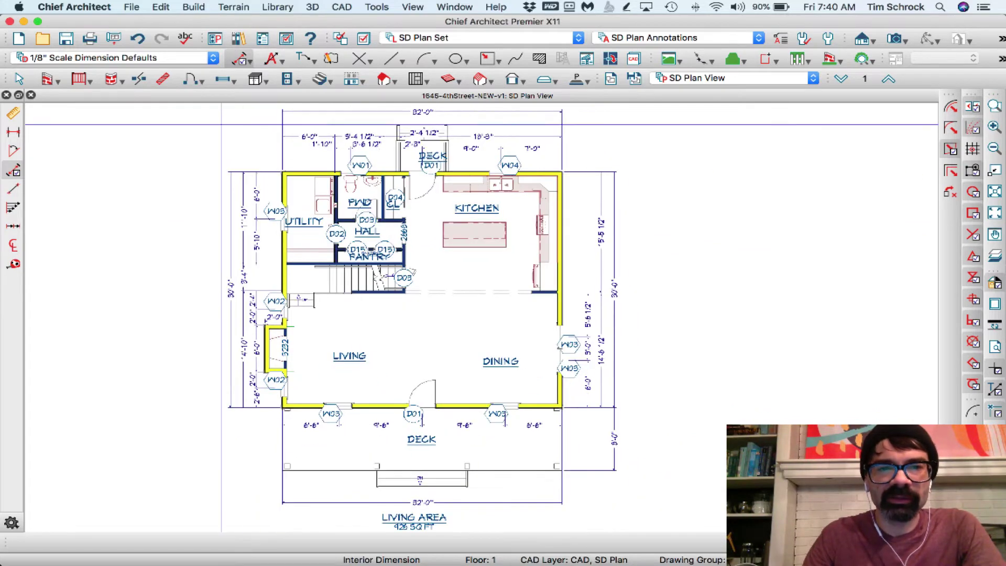
- Select the whole plan and give its dimension lines the 1/8" Scale Dimension Defaults
{"action": "left_click_drag", "start_coordinate": [225, 123], "coordinate": [653, 498]}
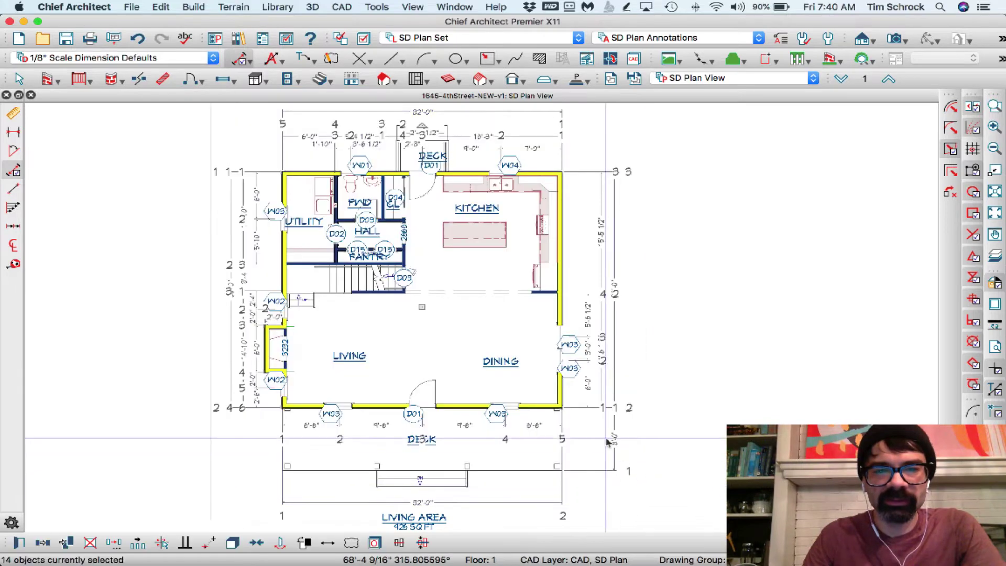
{"action": "key", "text": "super+e"}
{"action": "left_click", "coordinate": [514, 123]}
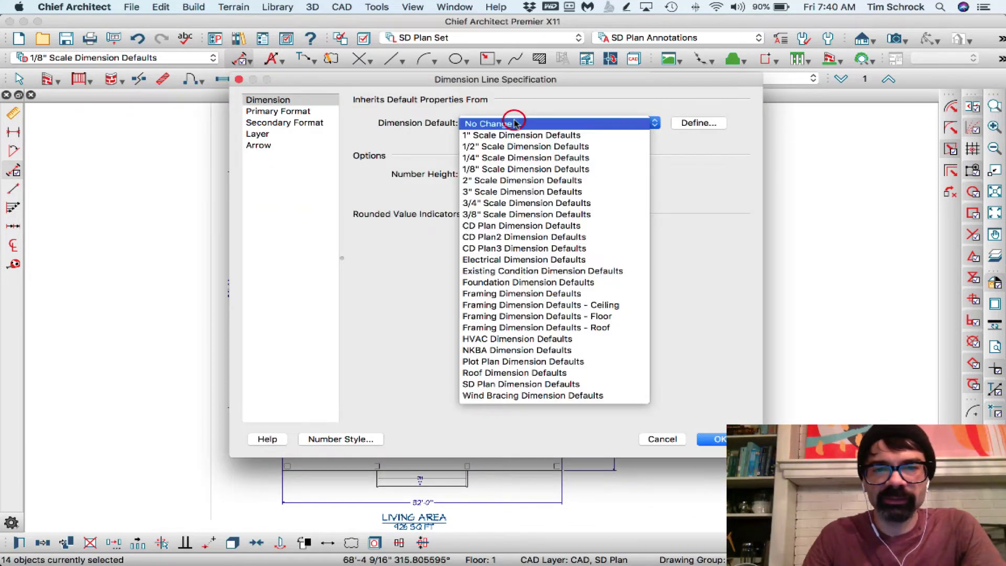
{"action": "left_click", "coordinate": [519, 168]}
{"action": "key", "text": "Return"}
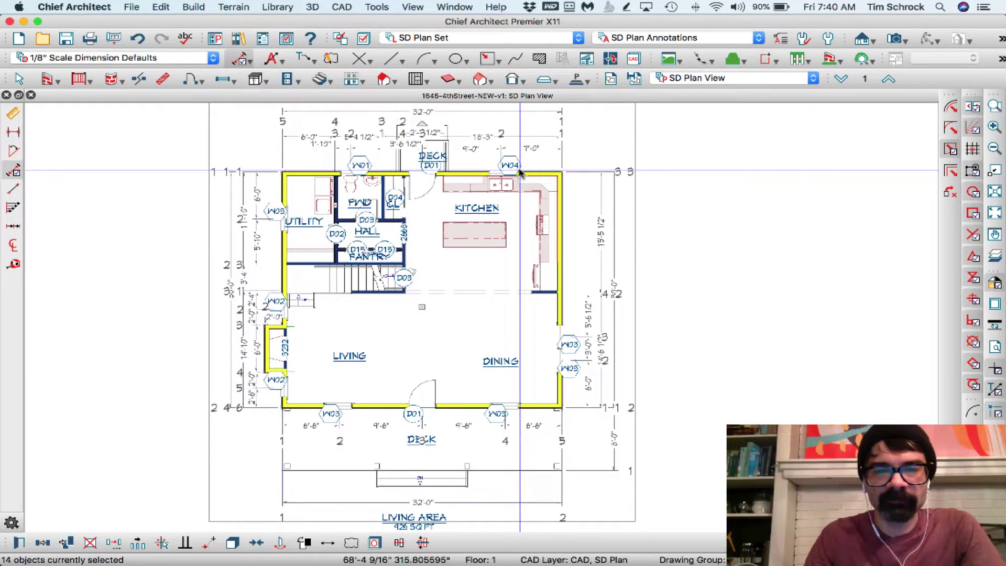
{"action": "key", "text": "Escape"}
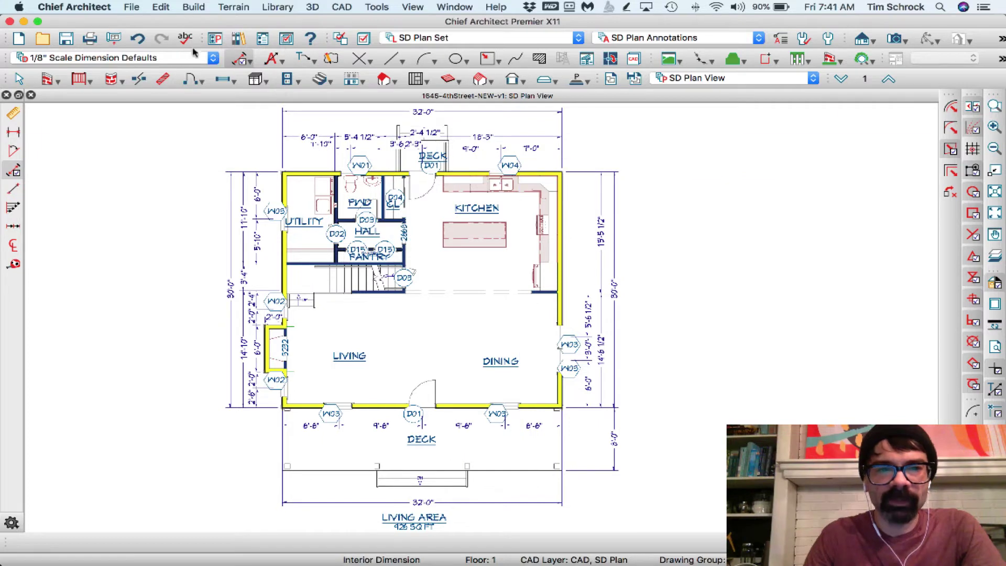
- Undo the dimension default change and open the saved CD Plan View in its own tab
{"action": "left_click", "coordinate": [139, 42]}
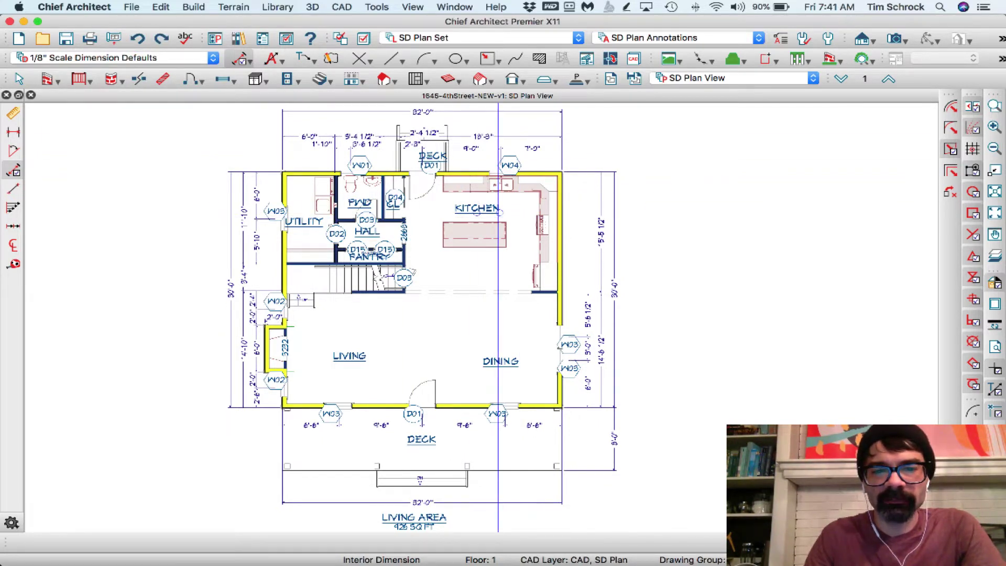
{"action": "left_click", "coordinate": [410, 7]}
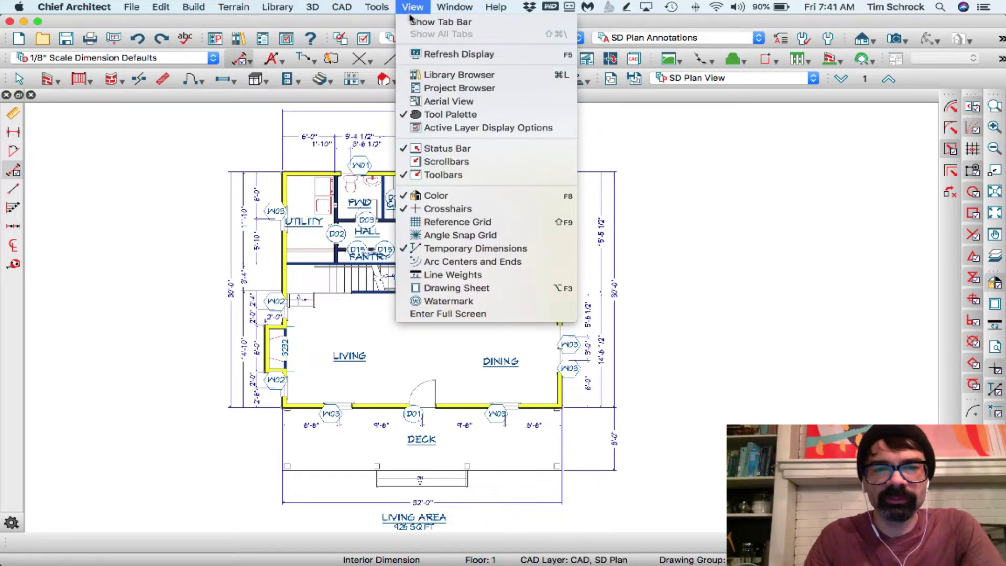
{"action": "left_click", "coordinate": [442, 88]}
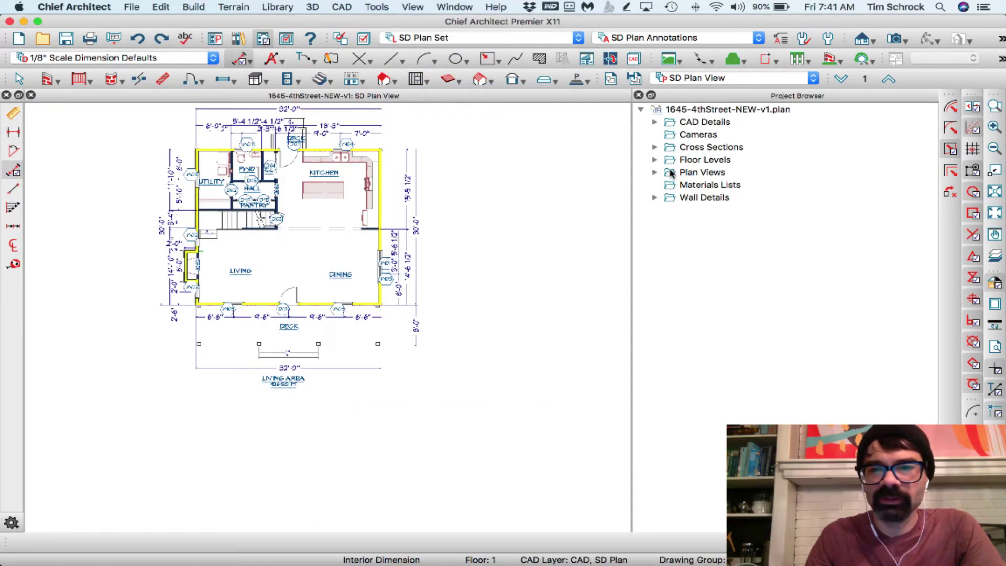
{"action": "left_click", "coordinate": [655, 173]}
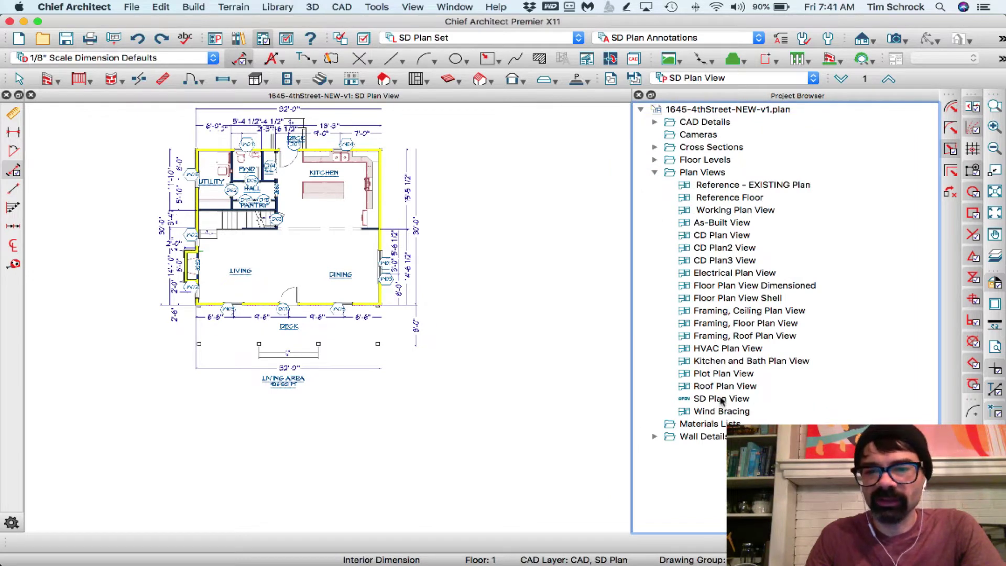
{"action": "left_click", "coordinate": [695, 236]}
{"action": "double_click", "coordinate": [695, 235]}
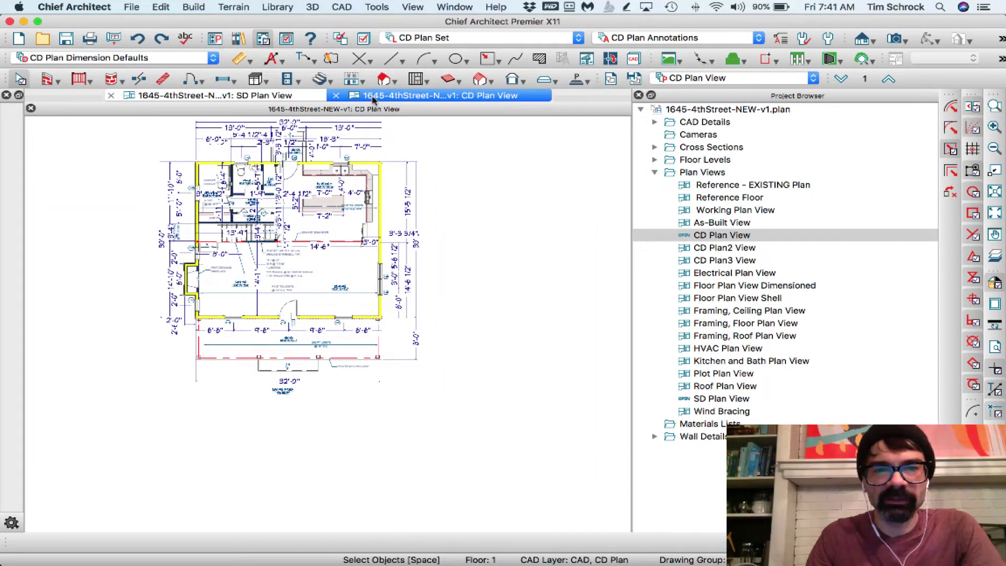
{"action": "left_click_drag", "start_coordinate": [374, 99], "coordinate": [390, 128]}
- Zoom in each pane, switching between CD and SD Plan View, to compare the floor plans
{"action": "scroll", "coordinate": [472, 212], "scroll_direction": "up", "scroll_amount": 5}
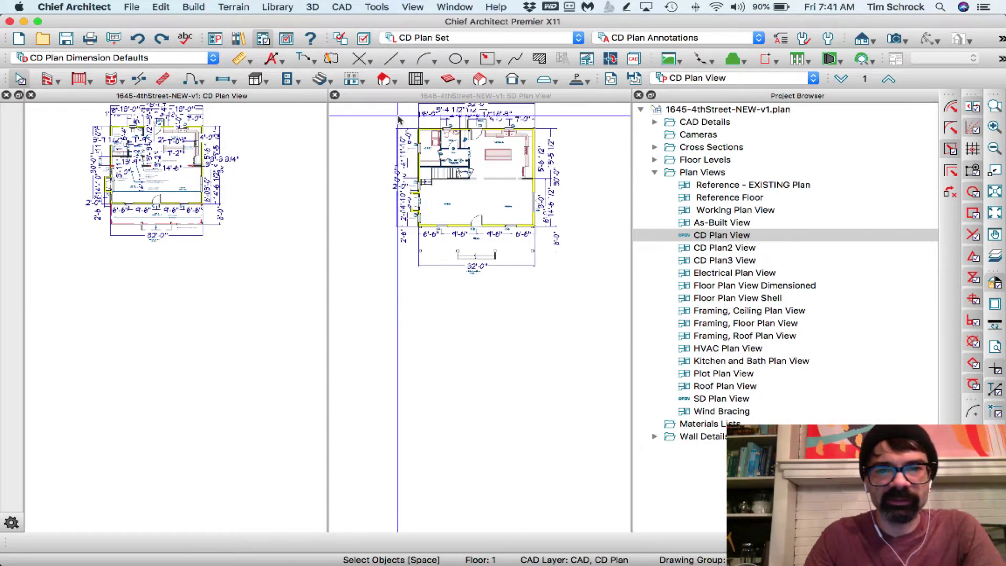
{"action": "scroll", "coordinate": [473, 212], "scroll_direction": "up", "scroll_amount": 3}
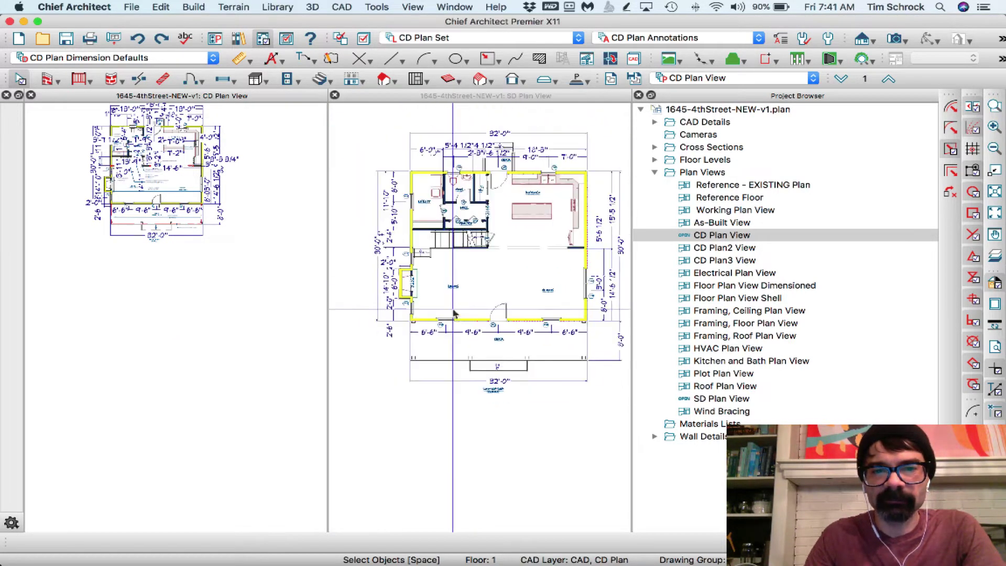
{"action": "scroll", "coordinate": [155, 129], "scroll_direction": "up", "scroll_amount": 6}
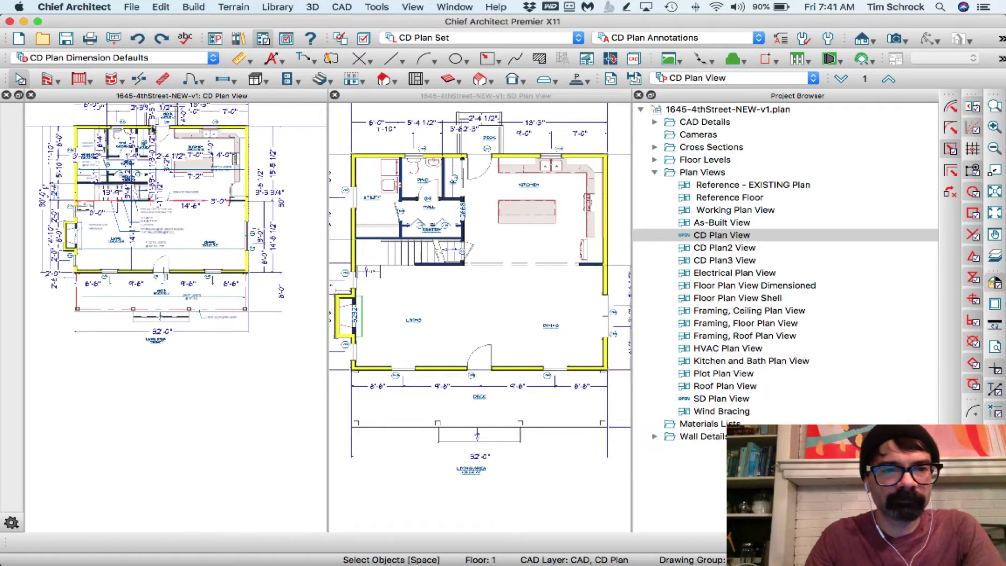
{"action": "scroll", "coordinate": [162, 197], "scroll_direction": "up", "scroll_amount": 2}
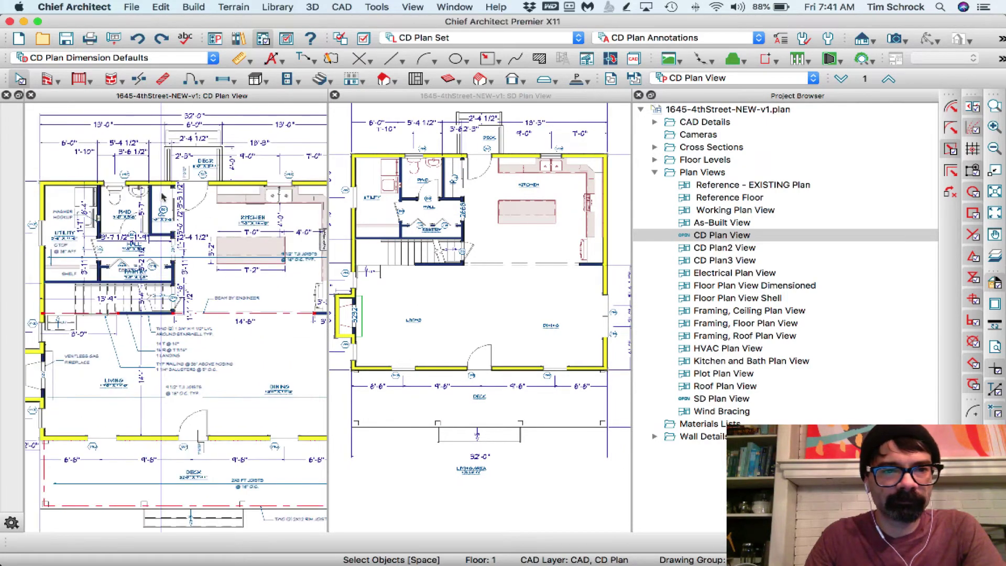
{"action": "left_click", "coordinate": [461, 100]}
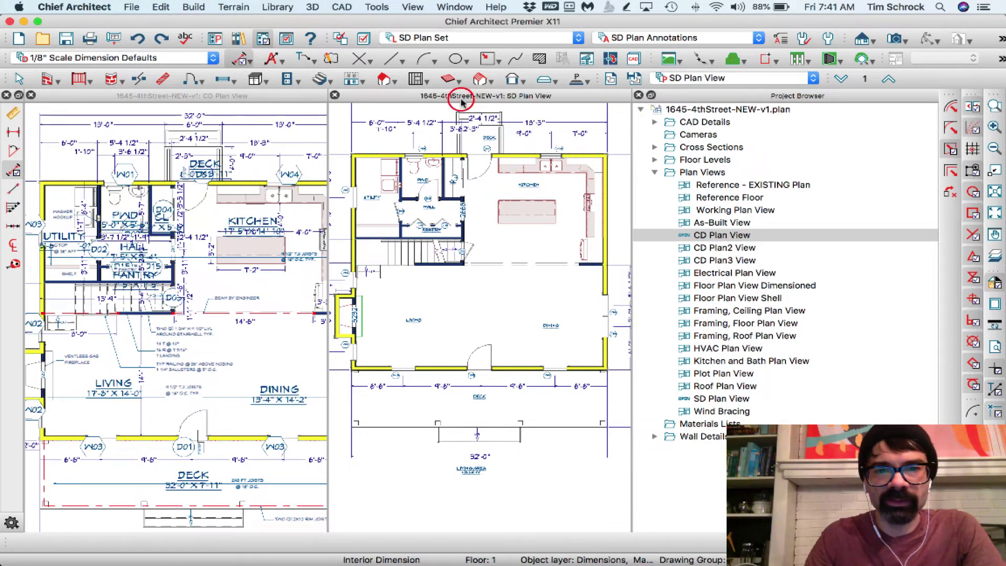
{"action": "left_click", "coordinate": [250, 96]}
{"action": "scroll", "coordinate": [240, 150], "scroll_direction": "down", "scroll_amount": 2}
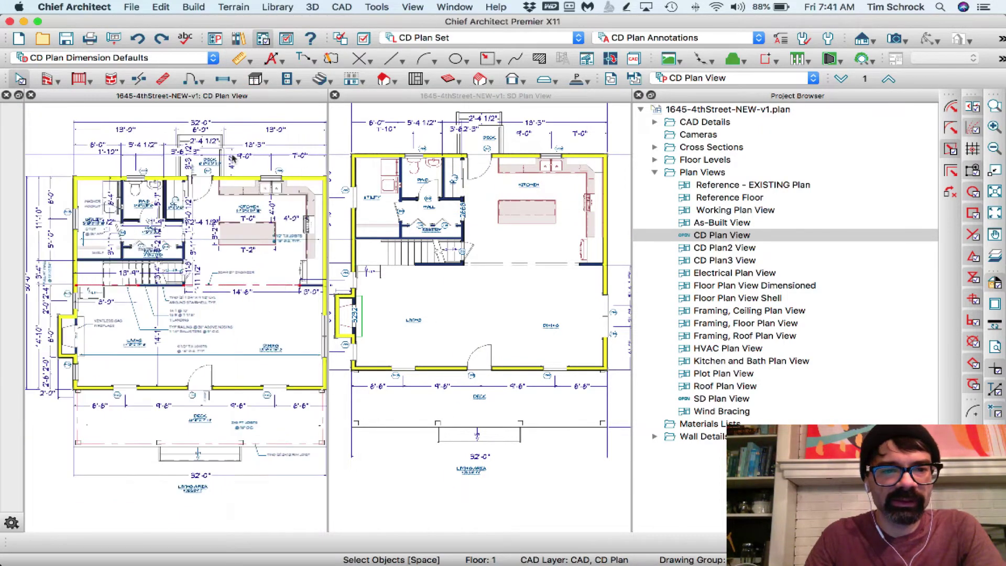
{"action": "scroll", "coordinate": [233, 157], "scroll_direction": "up", "scroll_amount": 3}
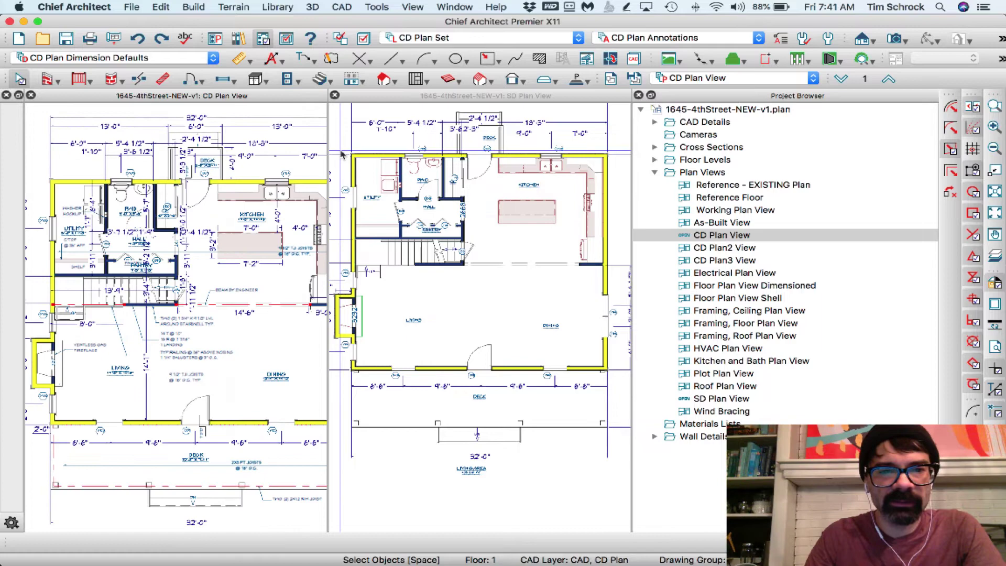
{"action": "left_click", "coordinate": [440, 96]}
{"action": "scroll", "coordinate": [507, 232], "scroll_direction": "up", "scroll_amount": 4}
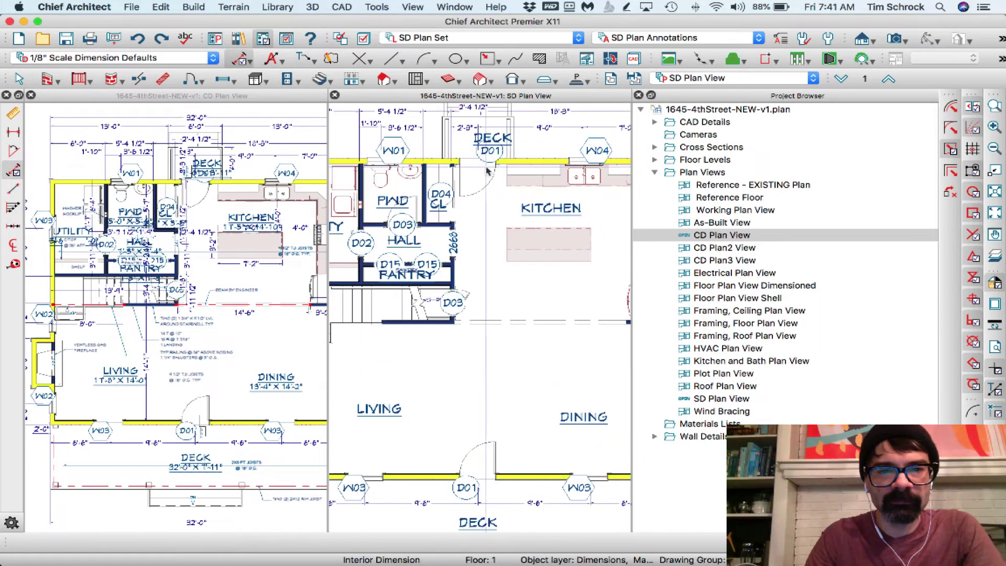
{"action": "scroll", "coordinate": [507, 232], "scroll_direction": "up", "scroll_amount": 2}
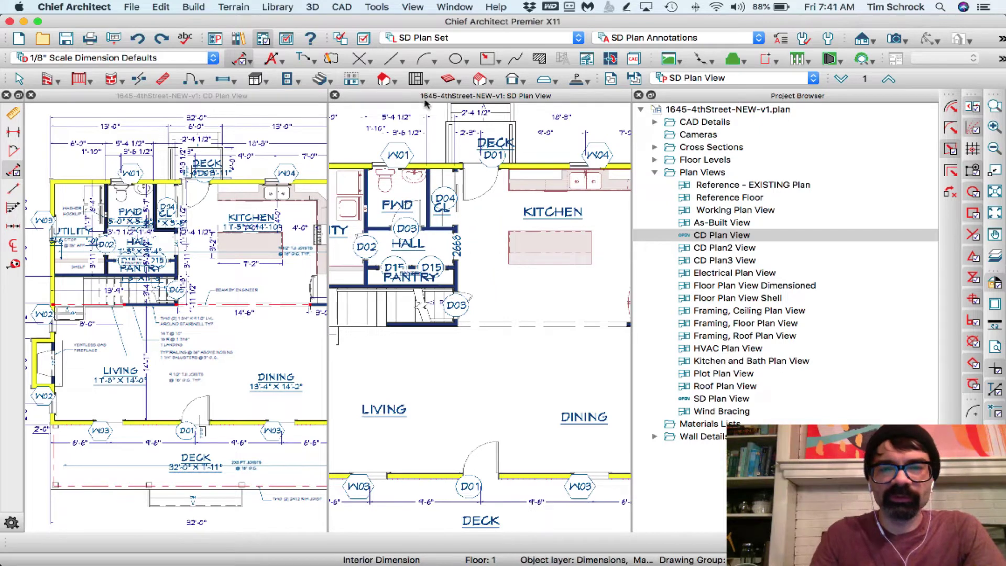
{"action": "scroll", "coordinate": [456, 156], "scroll_direction": "up", "scroll_amount": 2}
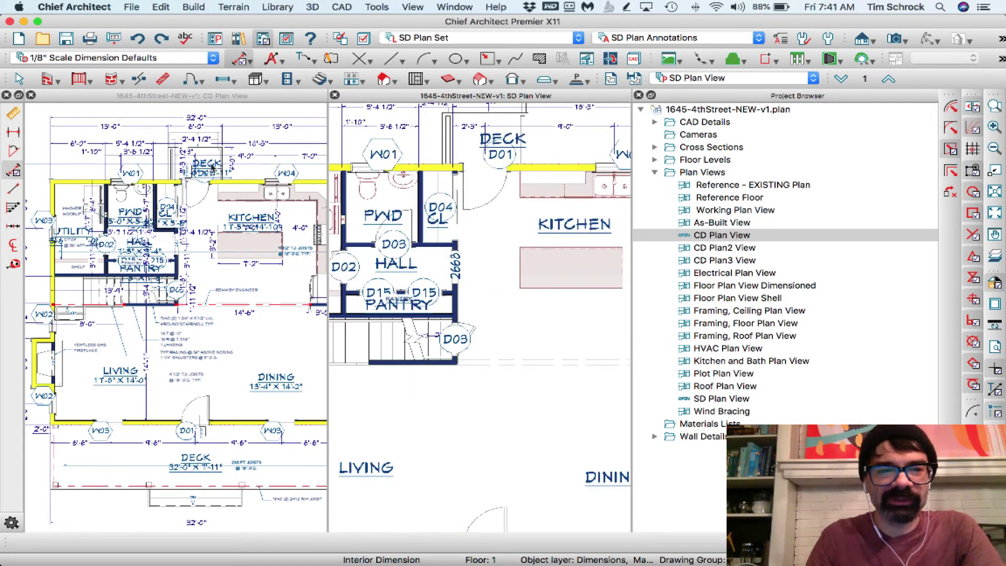
{"action": "left_click", "coordinate": [228, 98]}
{"action": "scroll", "coordinate": [226, 156], "scroll_direction": "up", "scroll_amount": 3}
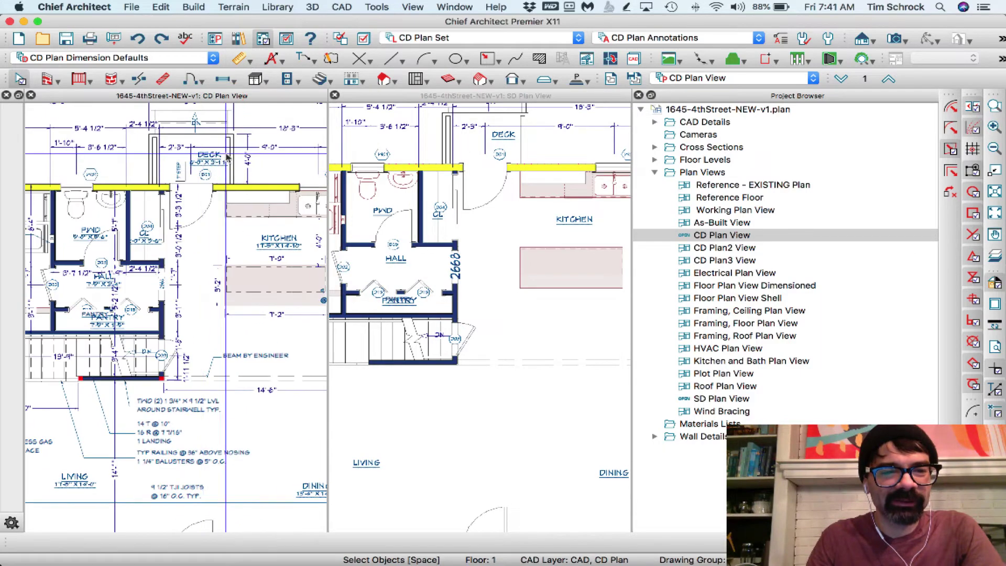
{"action": "scroll", "coordinate": [227, 156], "scroll_direction": "down", "scroll_amount": 3}
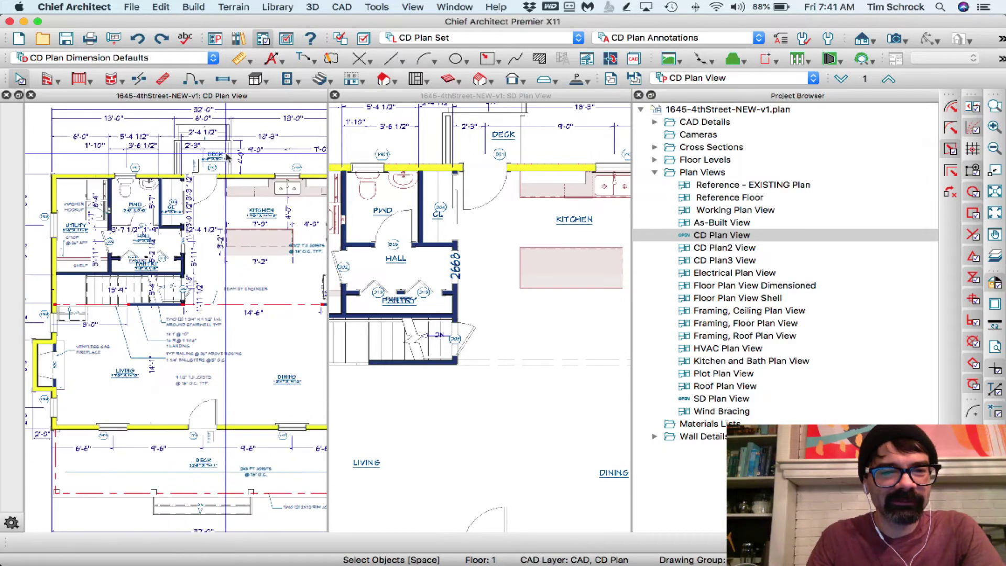
{"action": "left_click", "coordinate": [453, 97]}
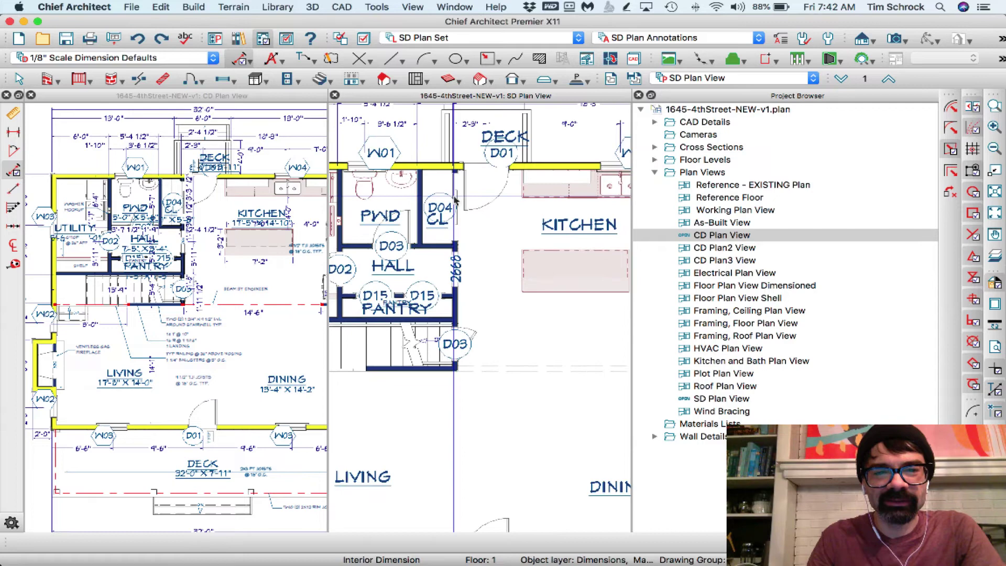
{"action": "scroll", "coordinate": [454, 199], "scroll_direction": "down", "scroll_amount": 5}
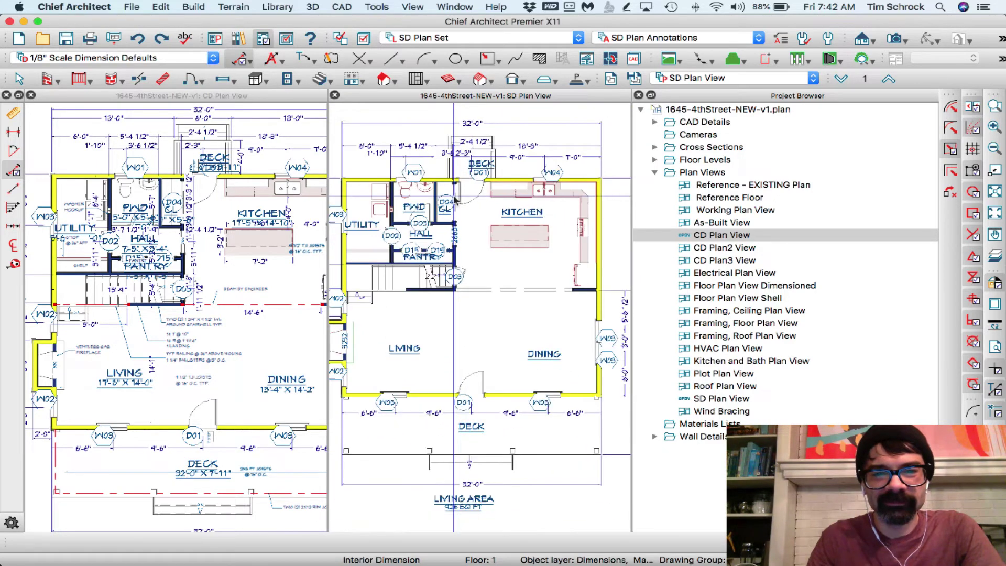
- Close the SD Plan View pane, clear the plan view to None, then reapply CD Plan View
{"action": "left_click", "coordinate": [334, 97]}
{"action": "scroll", "coordinate": [273, 153], "scroll_direction": "down", "scroll_amount": 3}
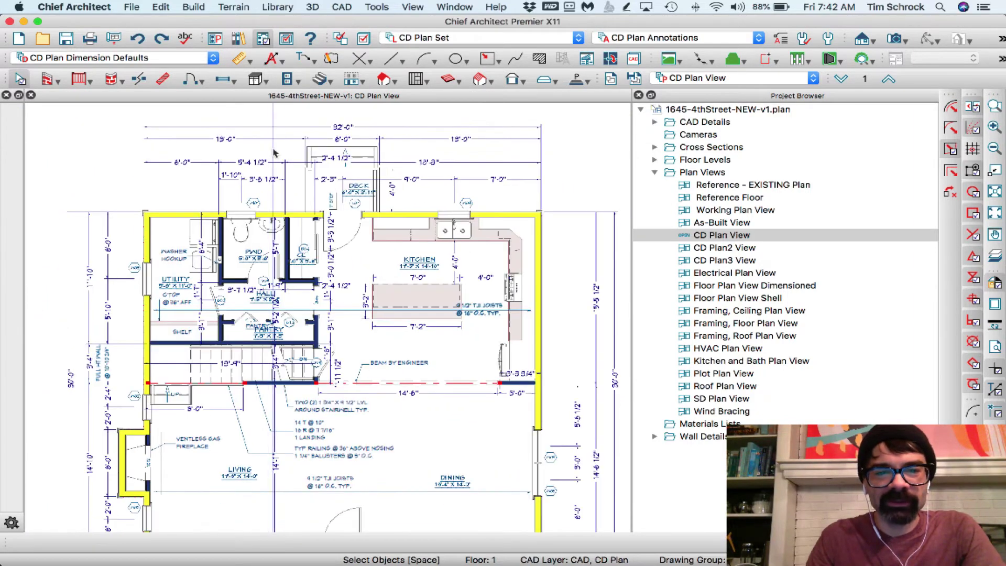
{"action": "left_click", "coordinate": [681, 78]}
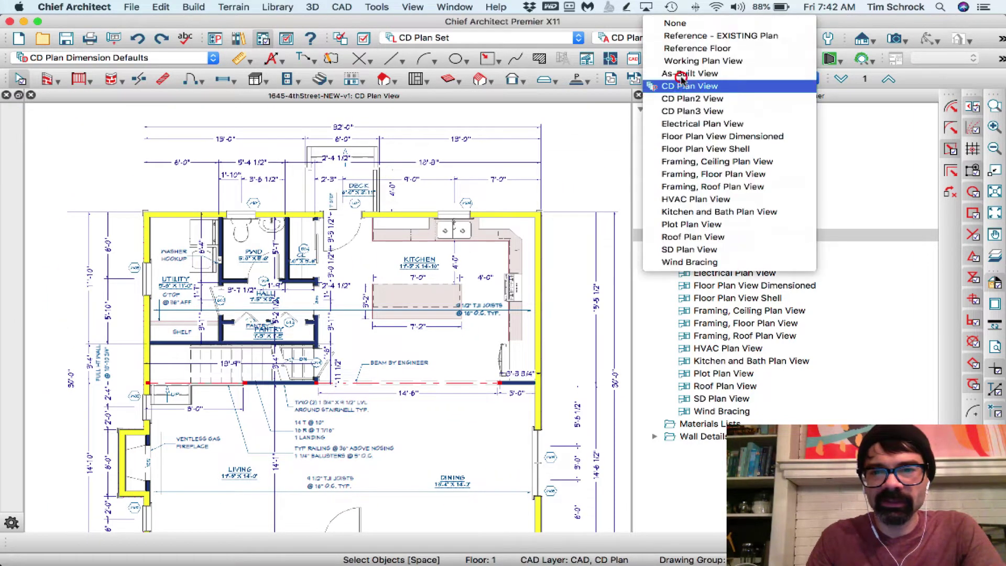
{"action": "left_click", "coordinate": [676, 24]}
{"action": "left_click", "coordinate": [687, 78]}
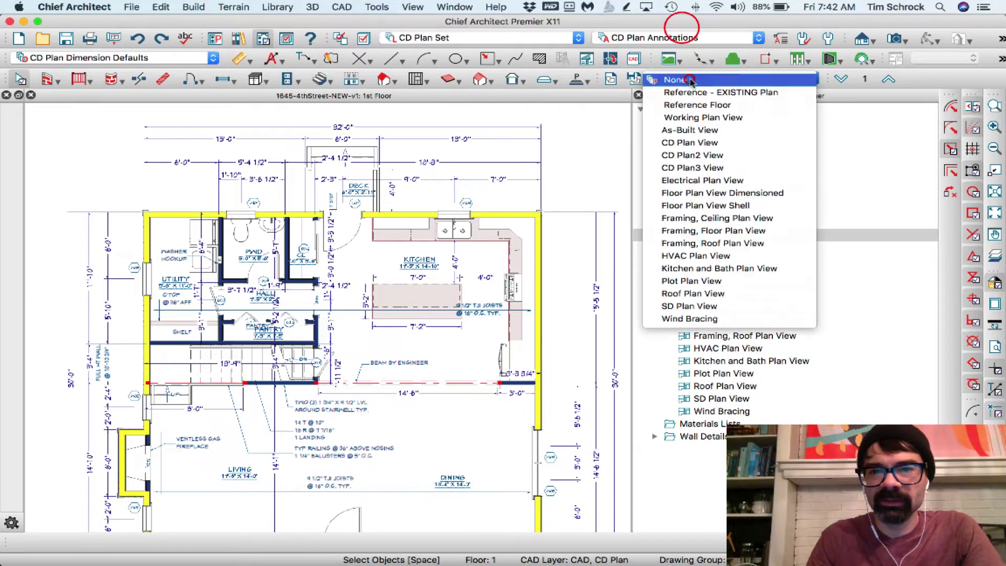
{"action": "left_click", "coordinate": [705, 142]}
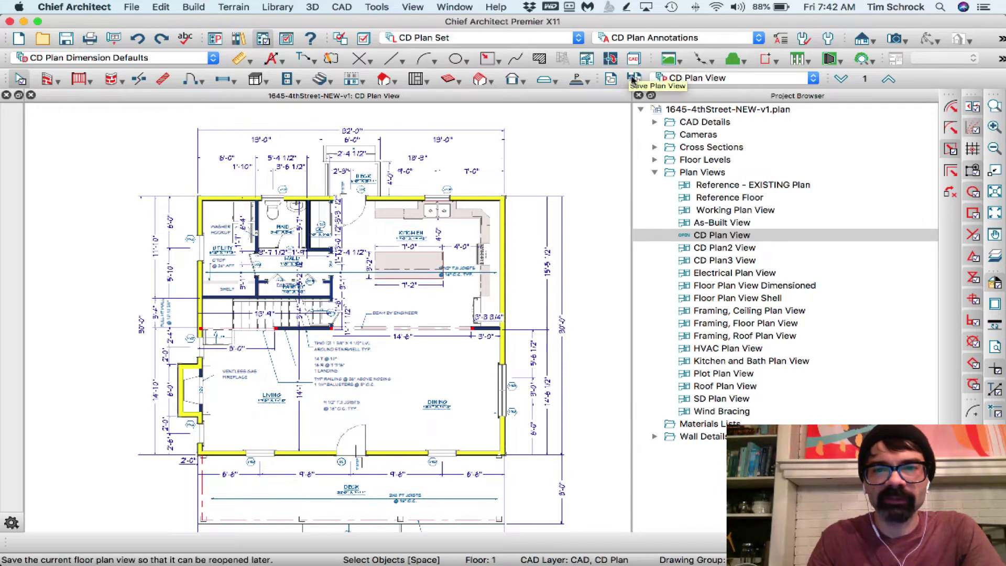
{"action": "right_click", "coordinate": [725, 236]}
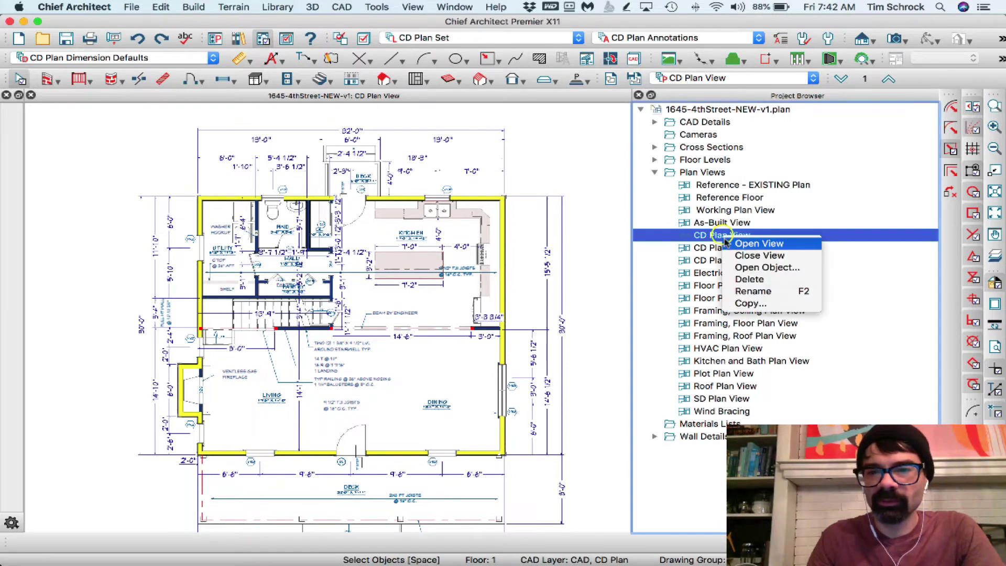
{"action": "left_click", "coordinate": [729, 247]}
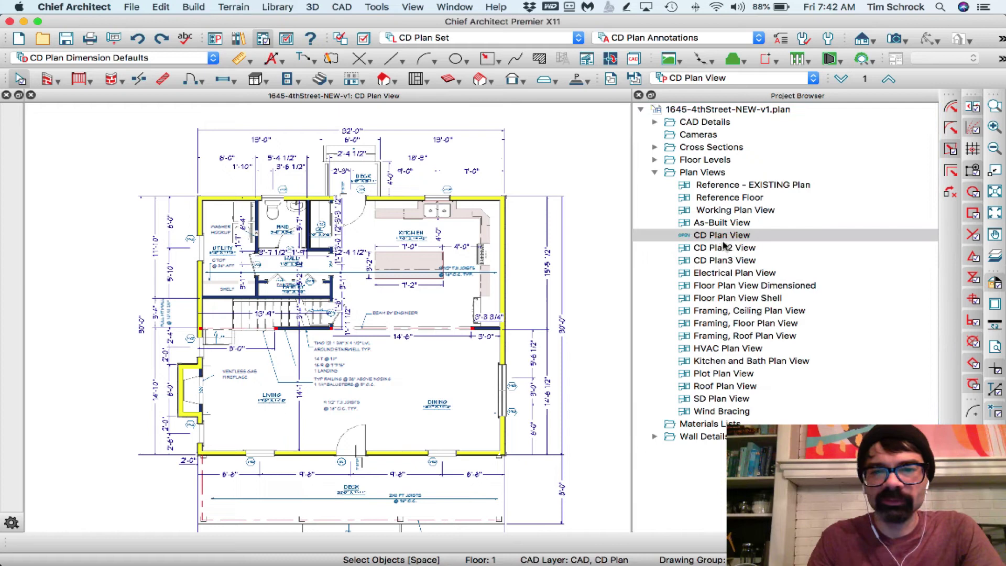
{"action": "right_click", "coordinate": [718, 238]}
{"action": "left_click", "coordinate": [742, 270]}
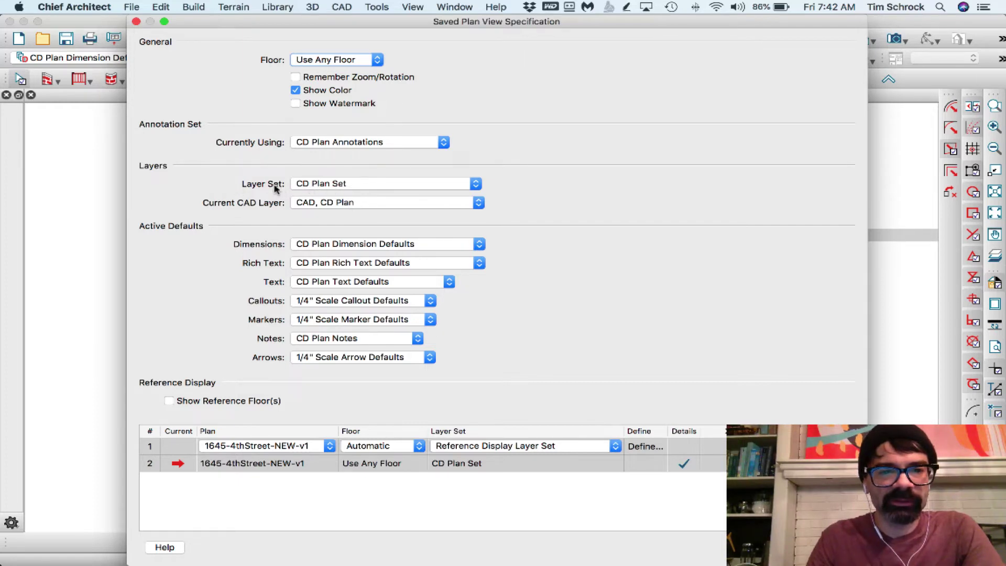
{"action": "left_click", "coordinate": [320, 146]}
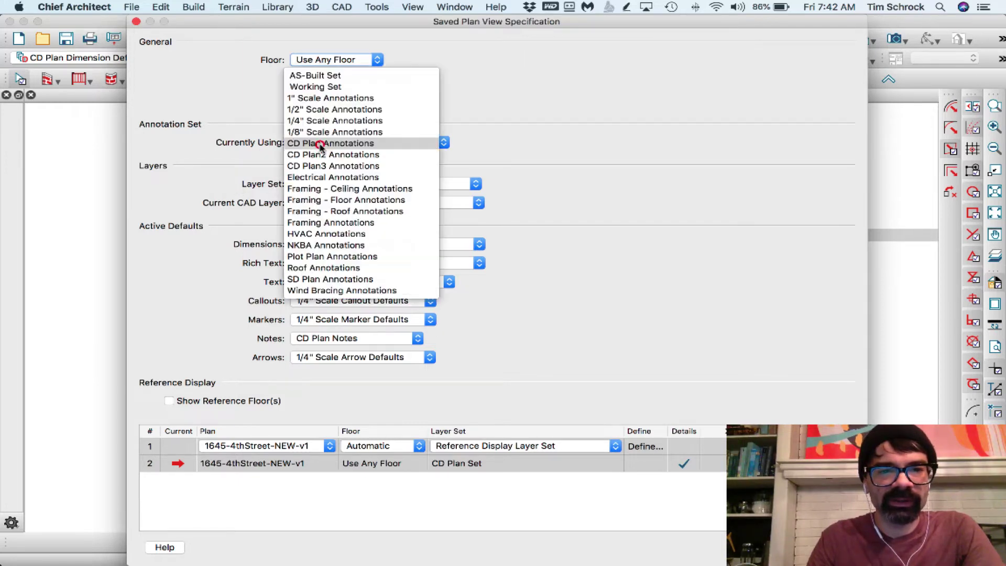
{"action": "left_click", "coordinate": [321, 146]}
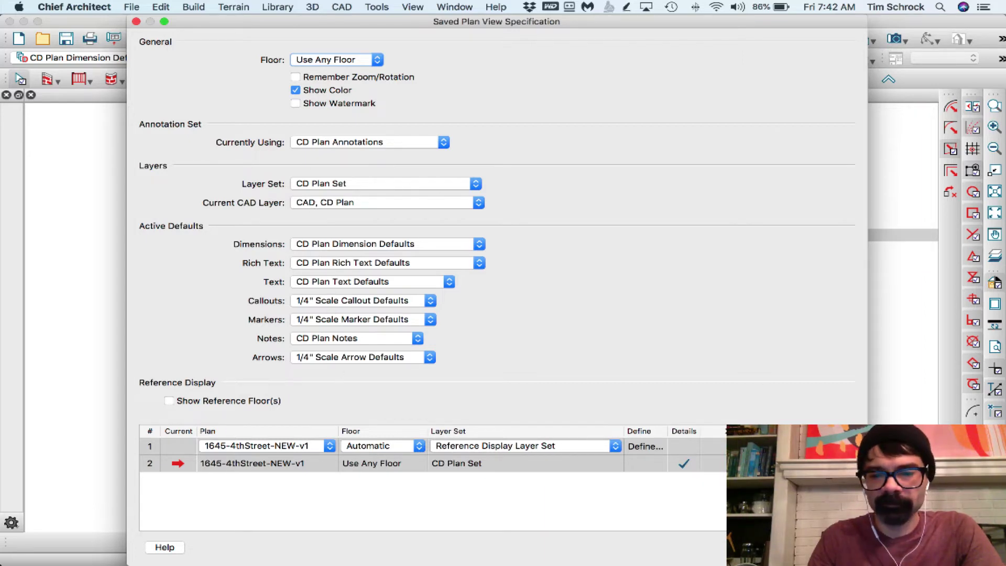
{"action": "key", "text": "Return"}
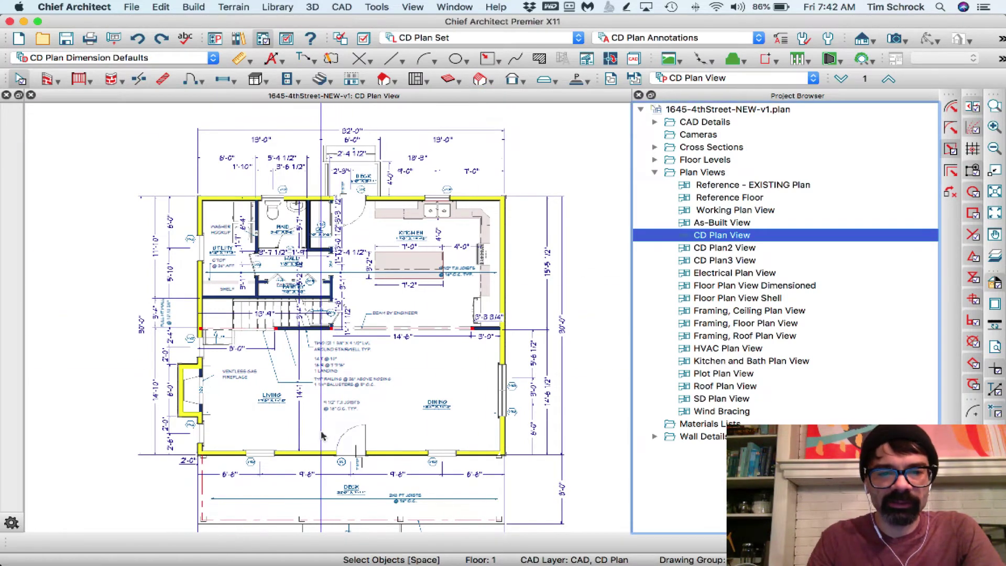
- Make CAD, Framing - Floor the current CAD layer and draw a vertical line on the plan
{"action": "scroll", "coordinate": [325, 380], "scroll_direction": "up", "scroll_amount": 2}
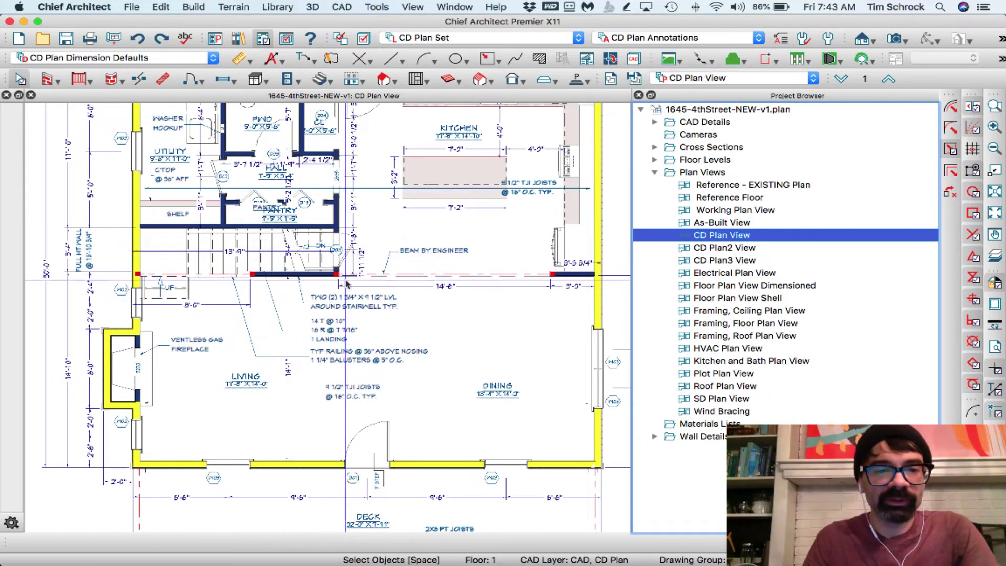
{"action": "left_click", "coordinate": [633, 61]}
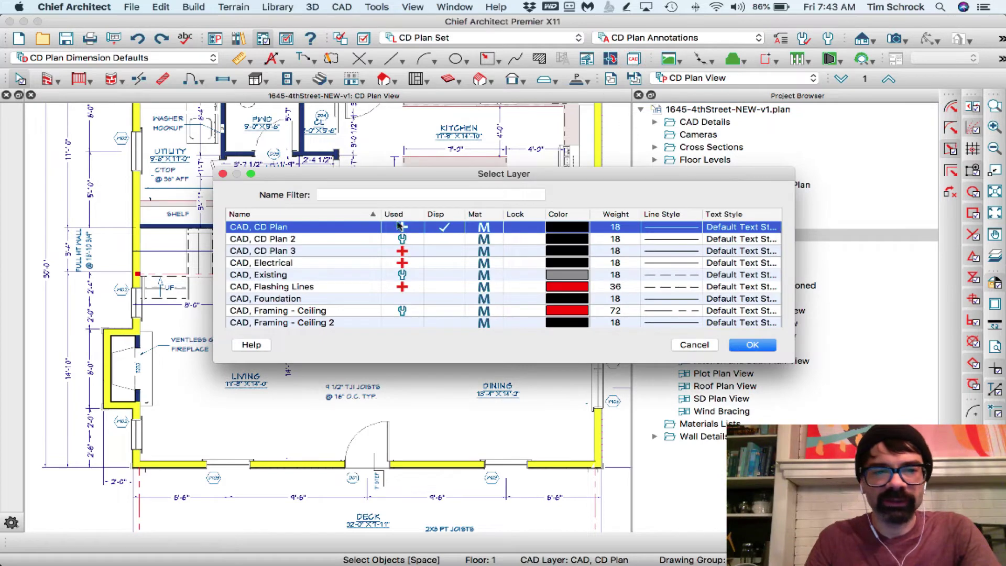
{"action": "scroll", "coordinate": [325, 311], "scroll_direction": "down", "scroll_amount": 4}
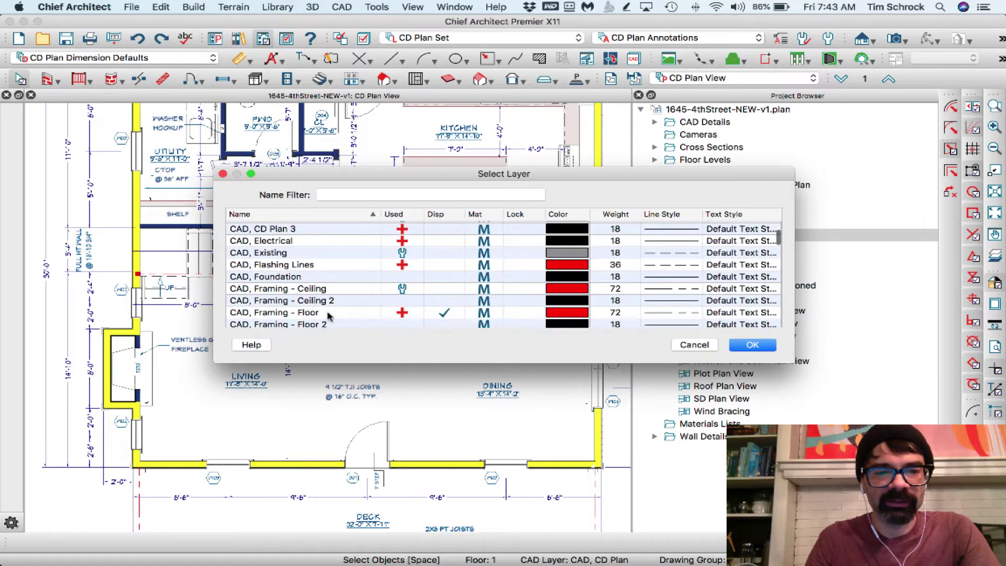
{"action": "left_click", "coordinate": [330, 289]}
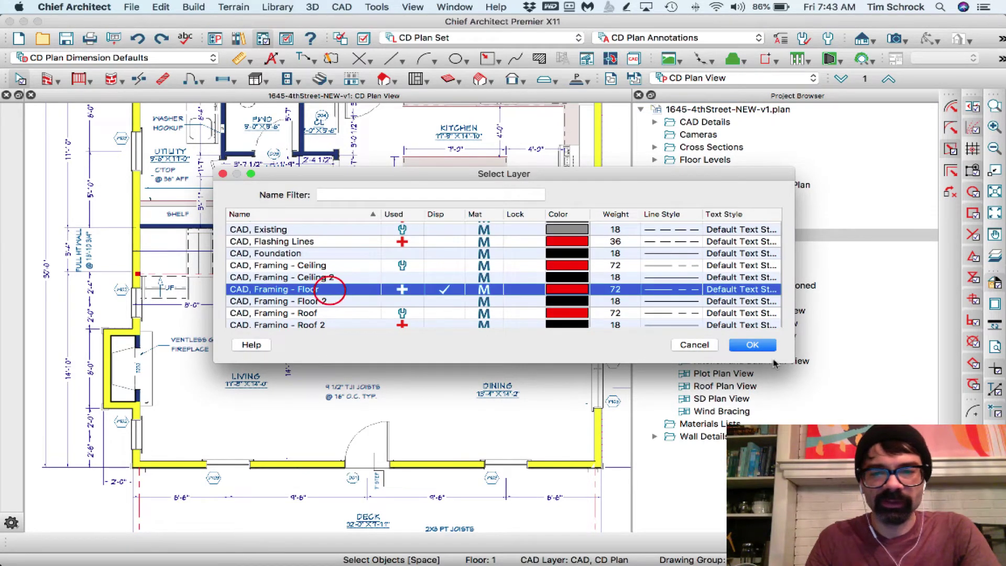
{"action": "left_click", "coordinate": [752, 344]}
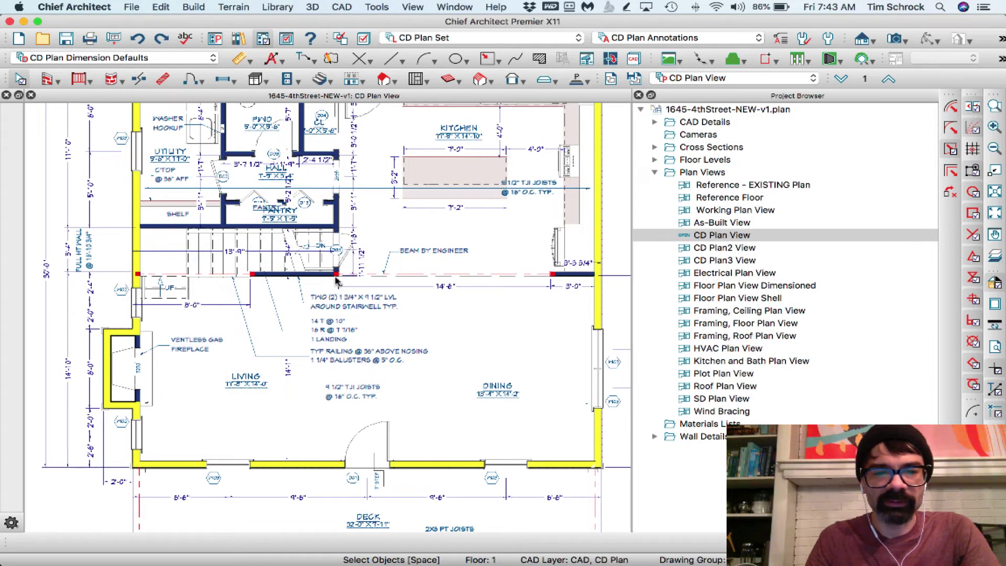
{"action": "key", "text": "l"}
{"action": "mouse_move", "coordinate": [336, 274]}
{"action": "left_mouse_down"}
{"action": "mouse_move", "coordinate": [335, 444]}
{"action": "mouse_move", "coordinate": [344, 429]}
{"action": "left_mouse_up"}
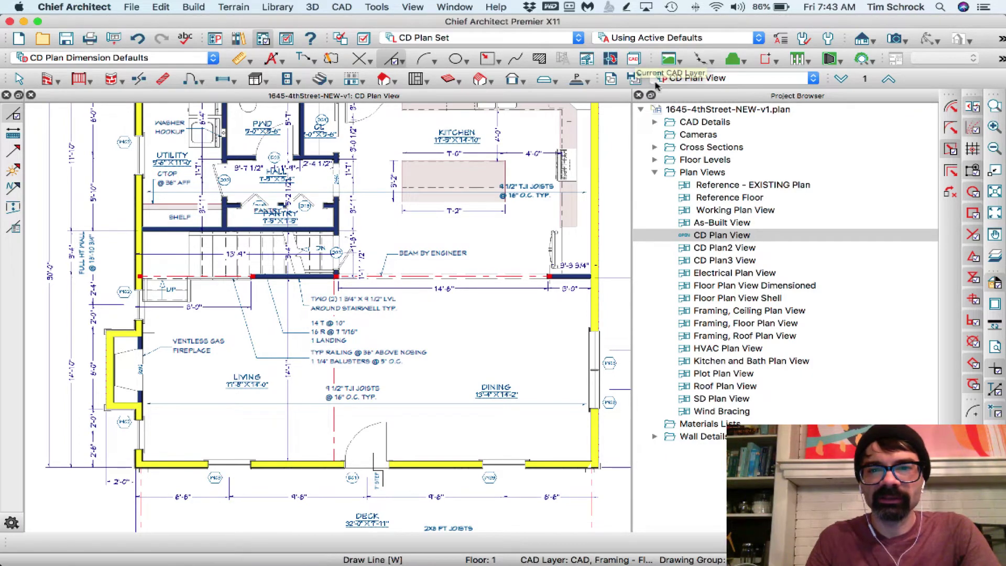
- Apply the Electrical Plan View, declining to save the CD Plan View changes
{"action": "left_click", "coordinate": [680, 81]}
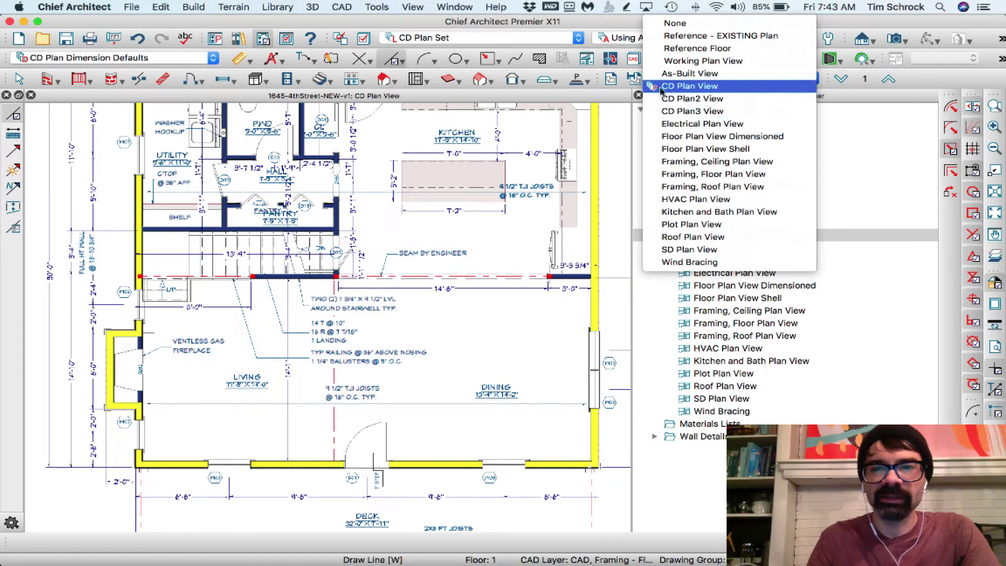
{"action": "left_click", "coordinate": [690, 126]}
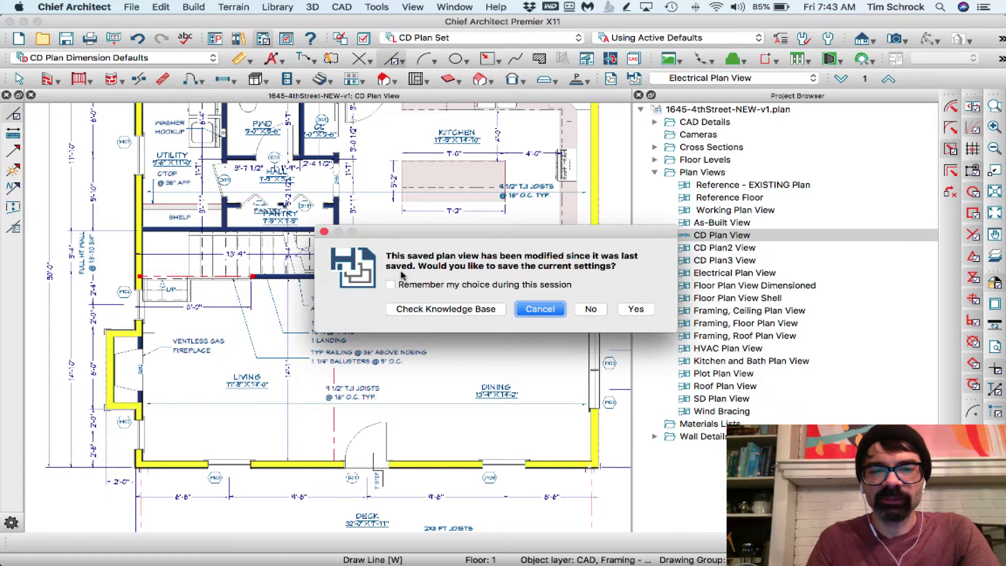
{"action": "left_click", "coordinate": [590, 310]}
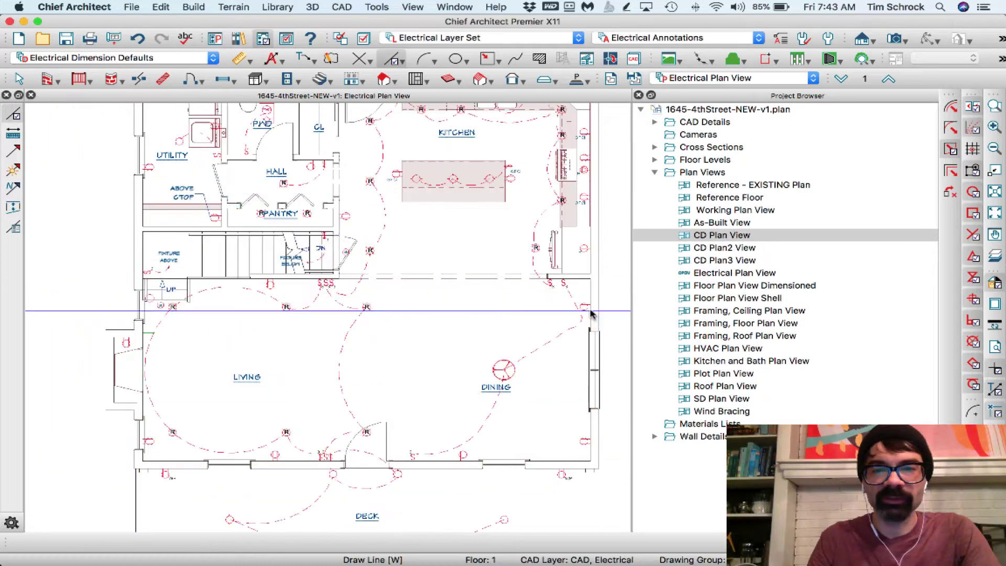
- Switch back to the CD Plan View and delete the stray red dashed line
{"action": "left_click", "coordinate": [694, 77]}
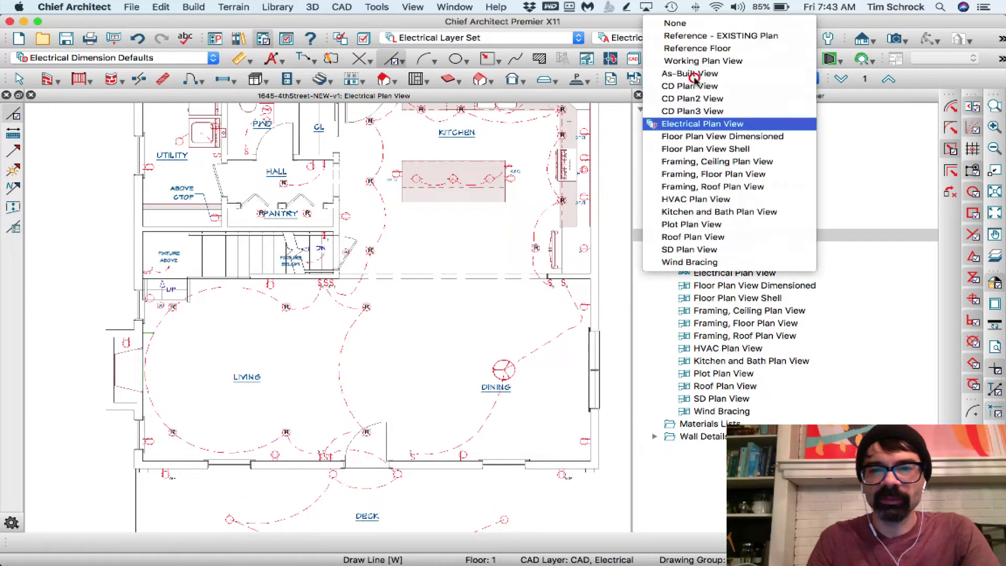
{"action": "left_click", "coordinate": [694, 86]}
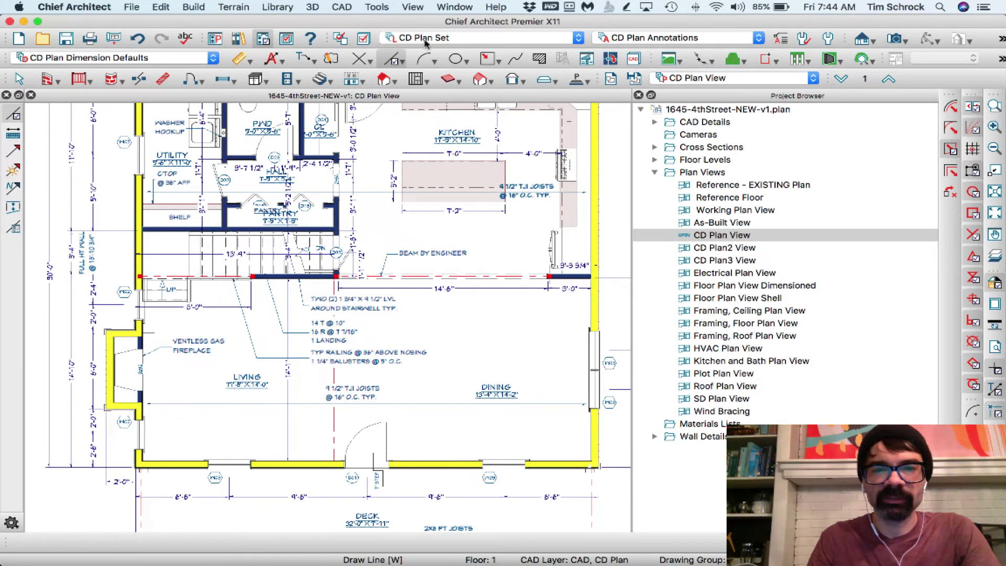
{"action": "left_click", "coordinate": [335, 426]}
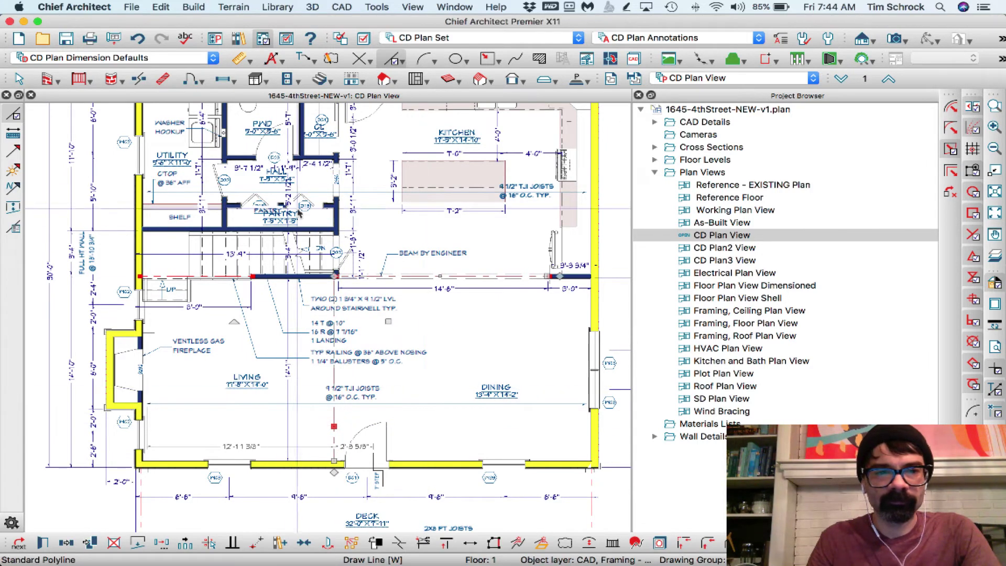
{"action": "left_click", "coordinate": [138, 543]}
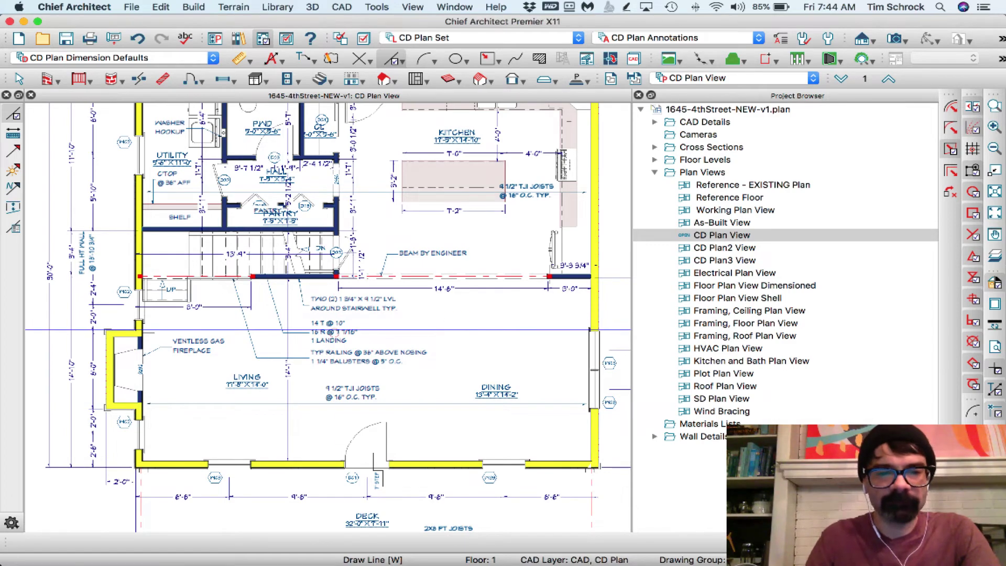
- Zoom out, keeping CD Plan View as the saved plan view
{"action": "scroll", "coordinate": [333, 379], "scroll_direction": "down", "scroll_amount": 2}
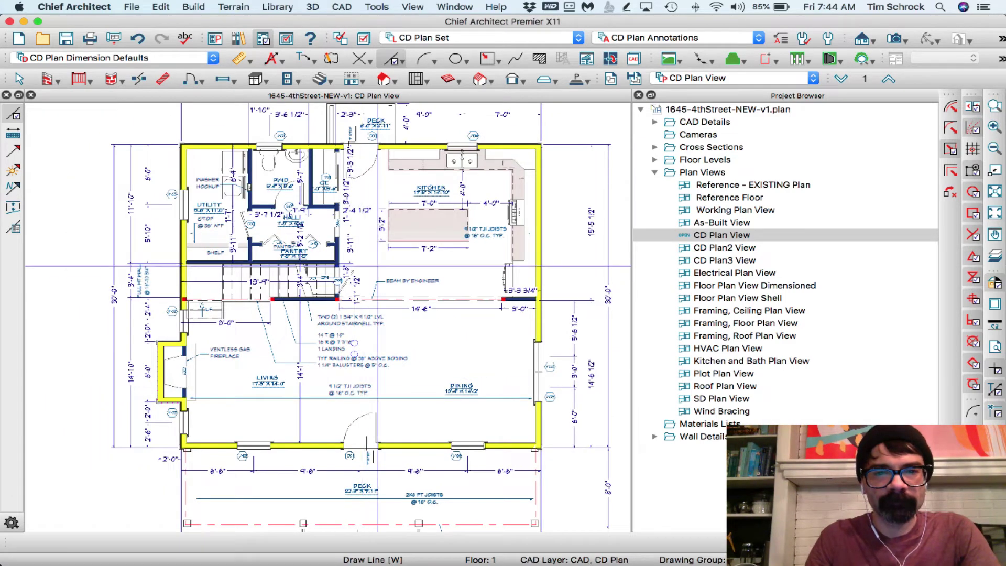
{"action": "left_click", "coordinate": [697, 78]}
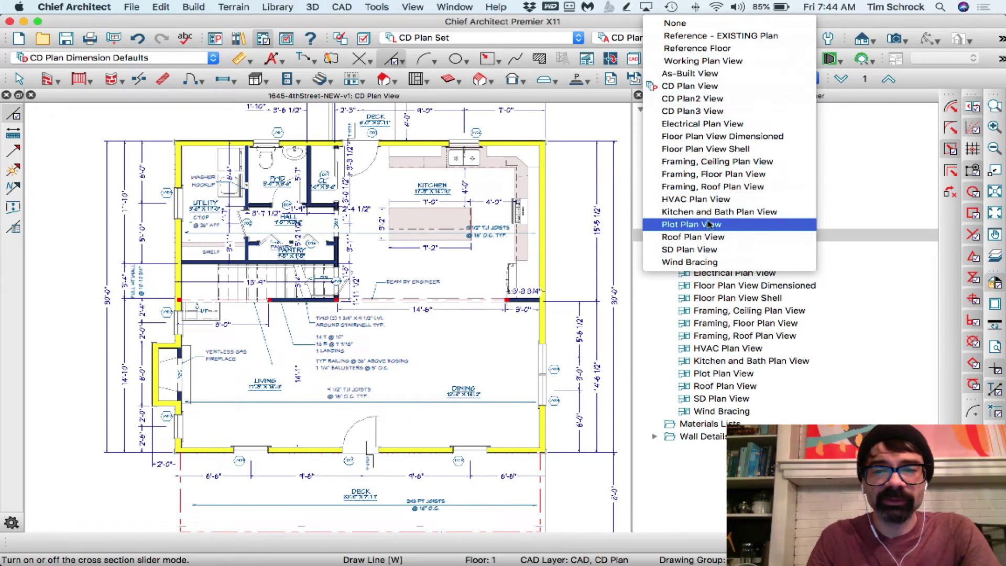
{"action": "left_click", "coordinate": [860, 91]}
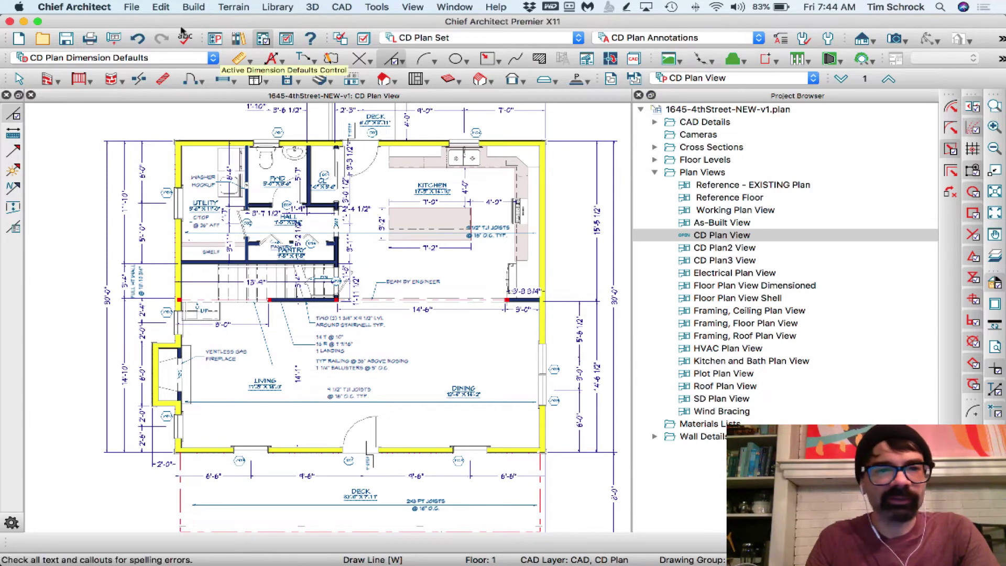
- Create a new layout from the default ArchD 24x36 template
{"action": "left_click", "coordinate": [132, 6]}
{"action": "mouse_move", "coordinate": [173, 92]}
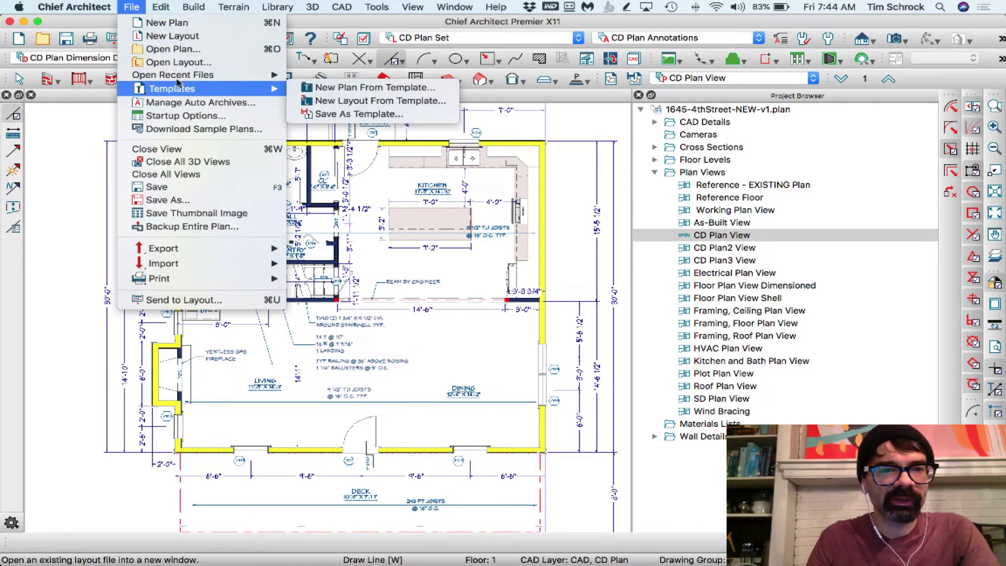
{"action": "left_click", "coordinate": [183, 36]}
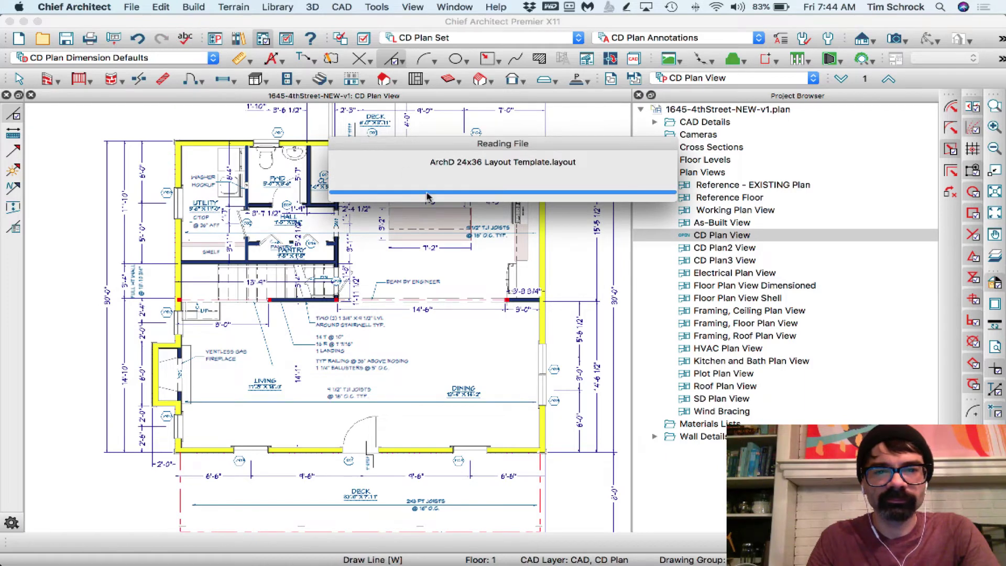
- Send the CD Plan View to layout page 1 at 1/4 in = 1 ft
{"action": "left_click", "coordinate": [307, 96]}
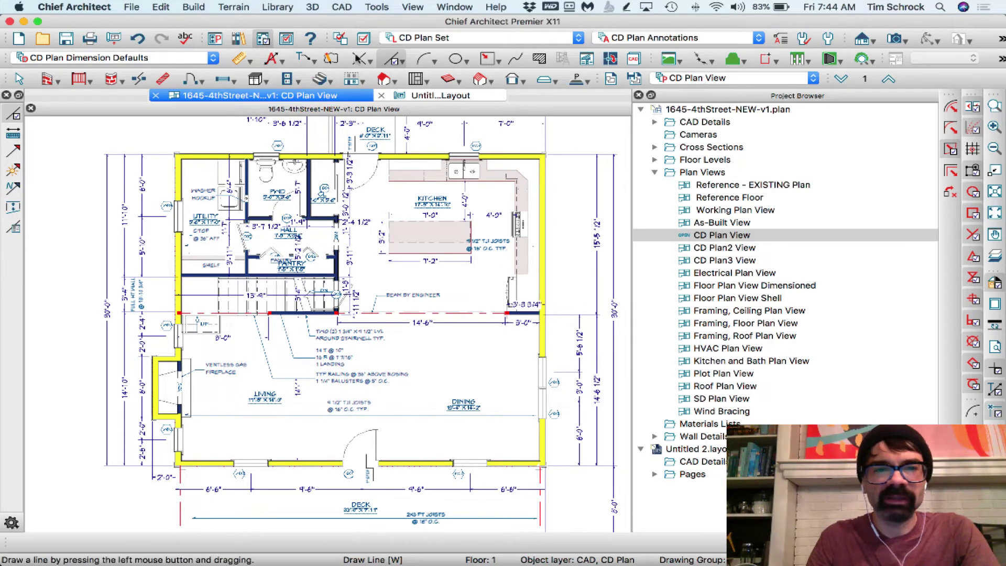
{"action": "left_click", "coordinate": [111, 38]}
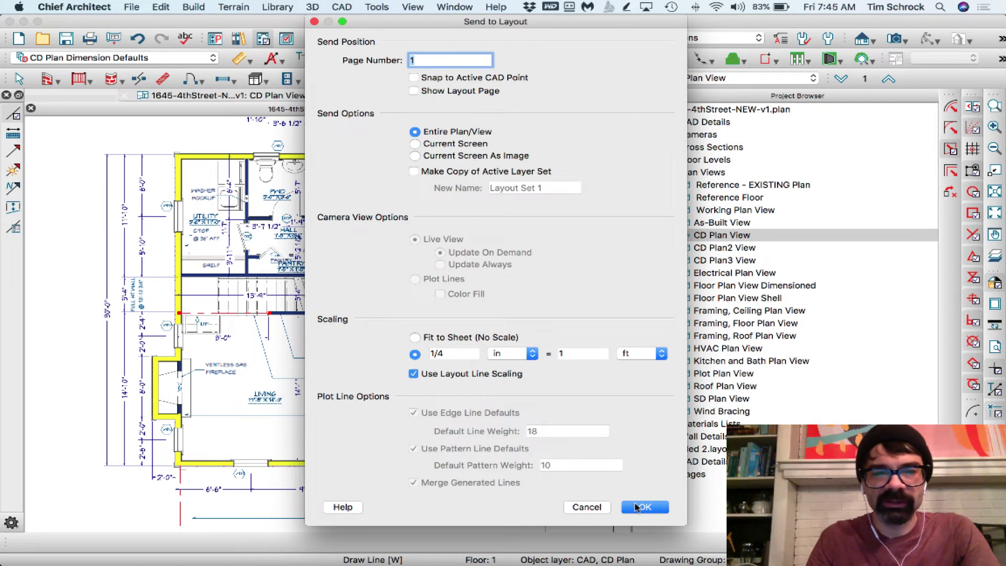
{"action": "left_click", "coordinate": [636, 507]}
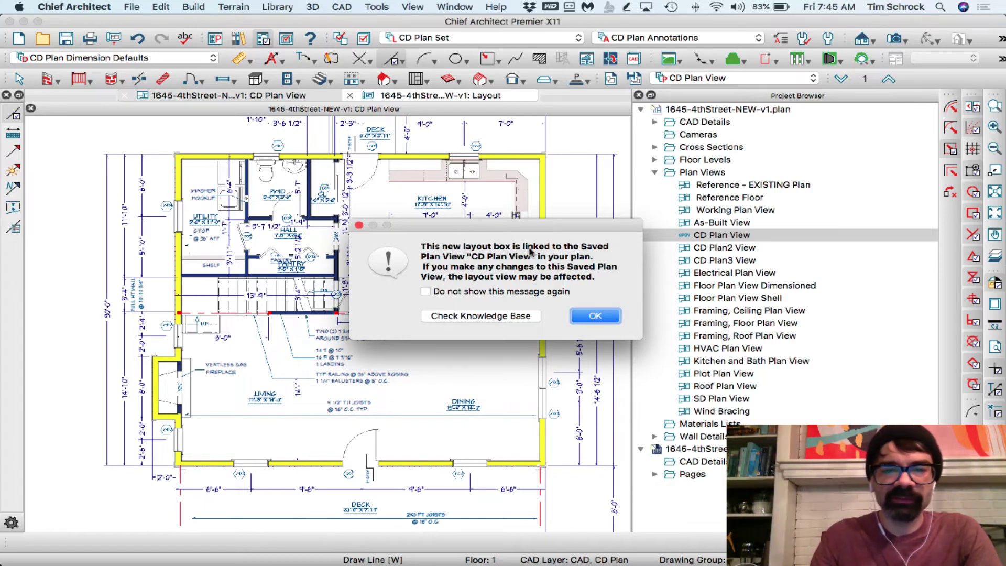
- Dismiss the linked-layout warning and drag the CD Plan View layout box to the sheet's left side
{"action": "left_click", "coordinate": [582, 317]}
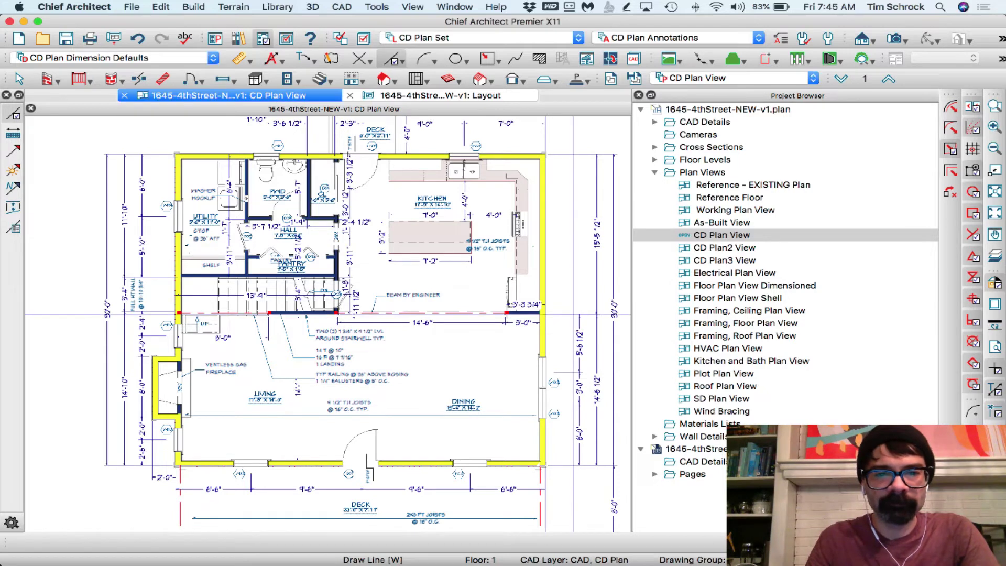
{"action": "left_click", "coordinate": [425, 100]}
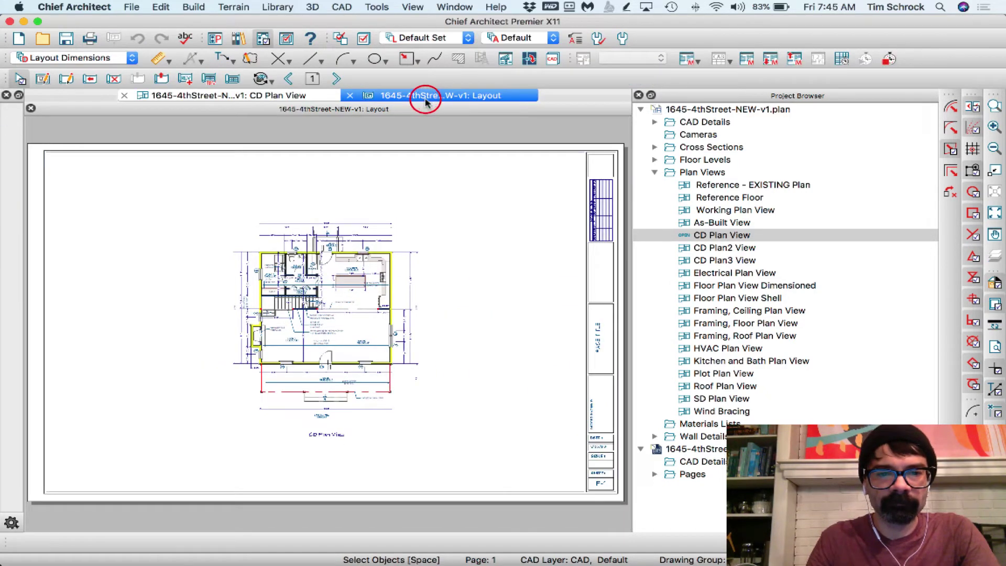
{"action": "left_click", "coordinate": [327, 323]}
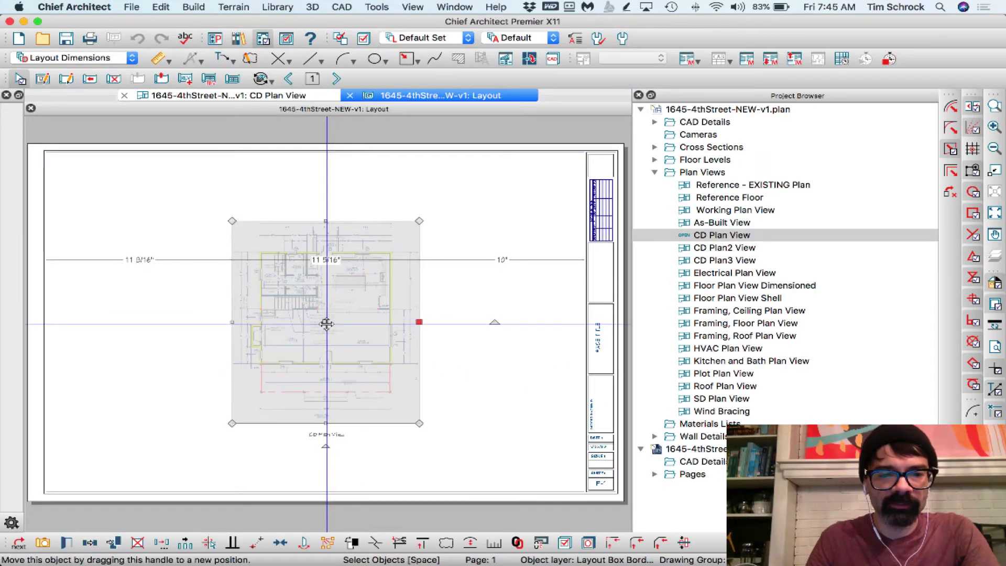
{"action": "left_click_drag", "start_coordinate": [327, 323], "coordinate": [187, 322]}
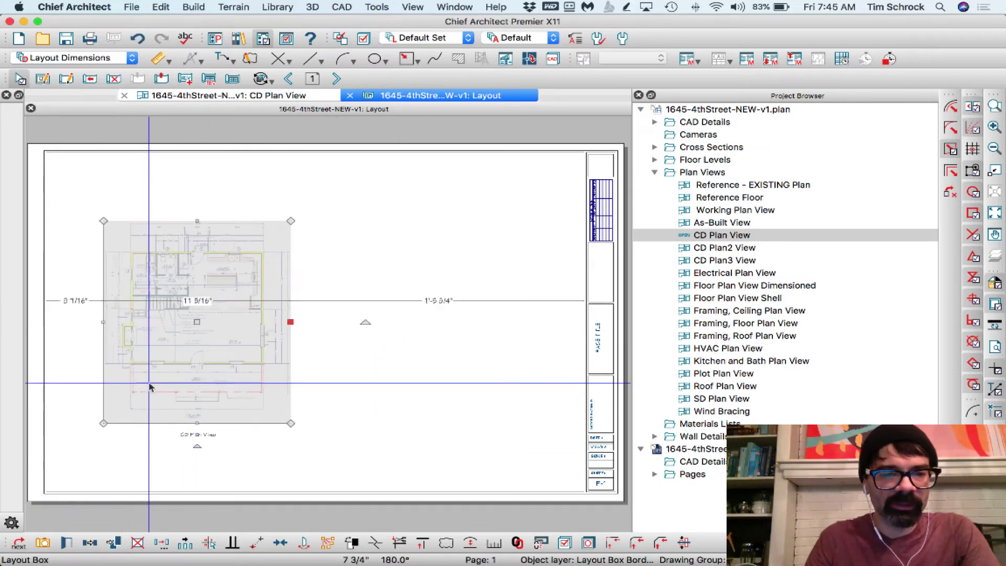
{"action": "double_click", "coordinate": [170, 372]}
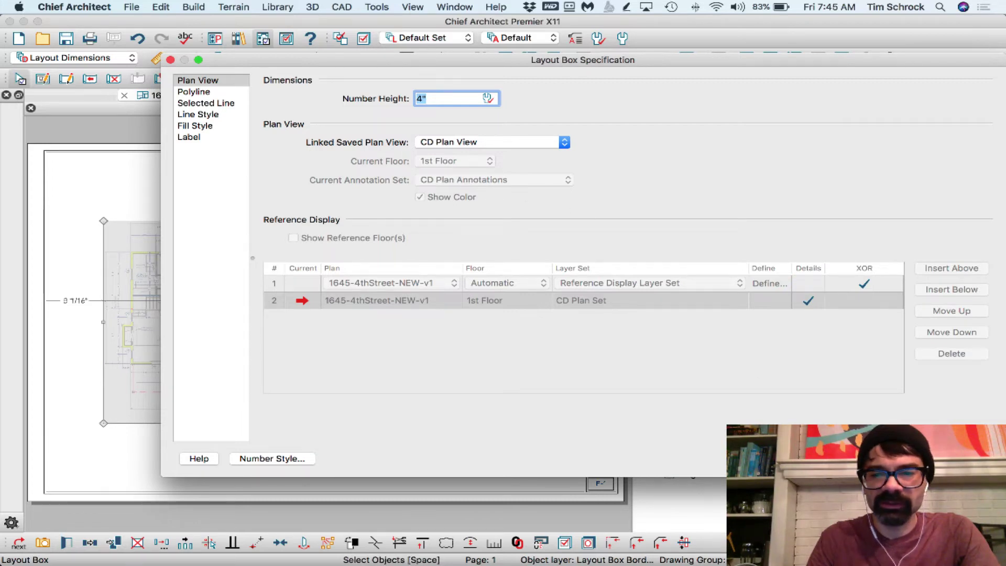
{"action": "key", "text": "Return"}
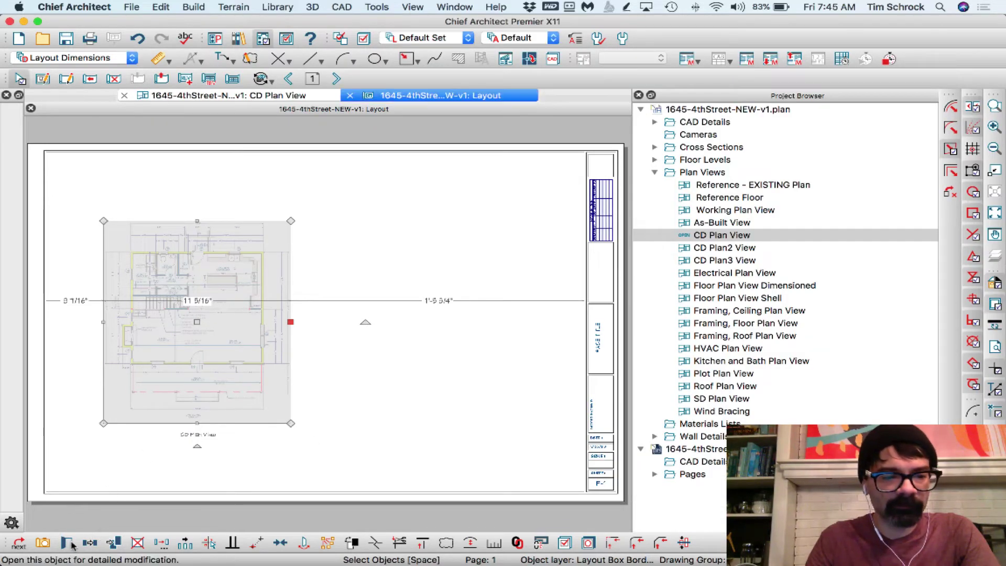
- Copy the layout box to the right, set its Linked Saved Plan View to None and floor to 2nd Floor
{"action": "left_click", "coordinate": [90, 541]}
{"action": "left_click_drag", "start_coordinate": [194, 321], "coordinate": [419, 318]}
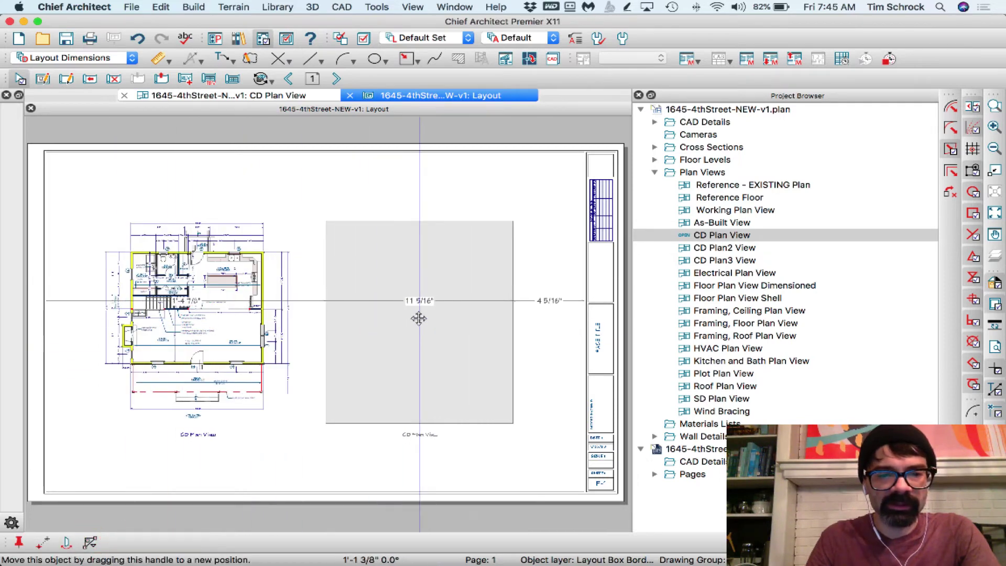
{"action": "double_click", "coordinate": [427, 328]}
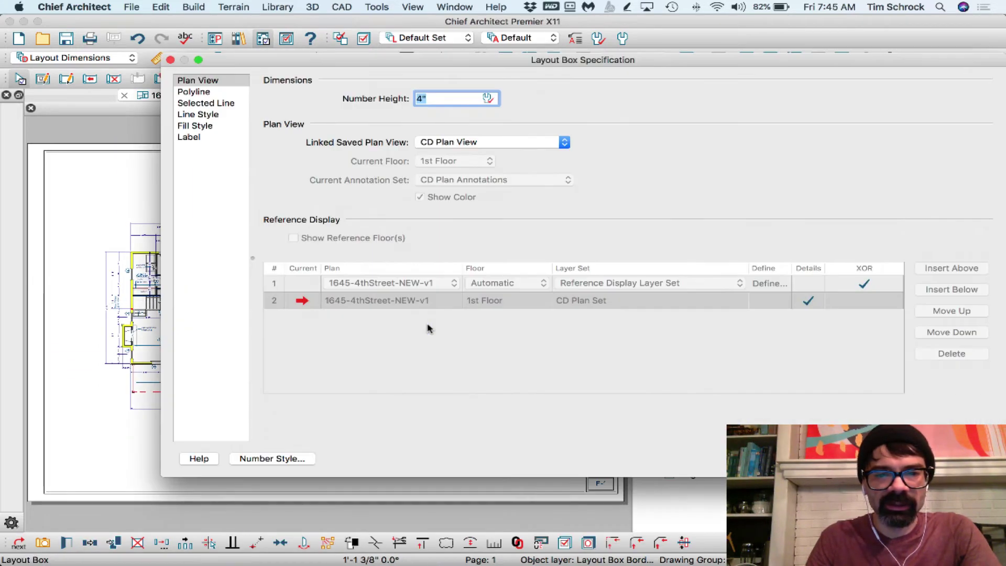
{"action": "left_click", "coordinate": [458, 143]}
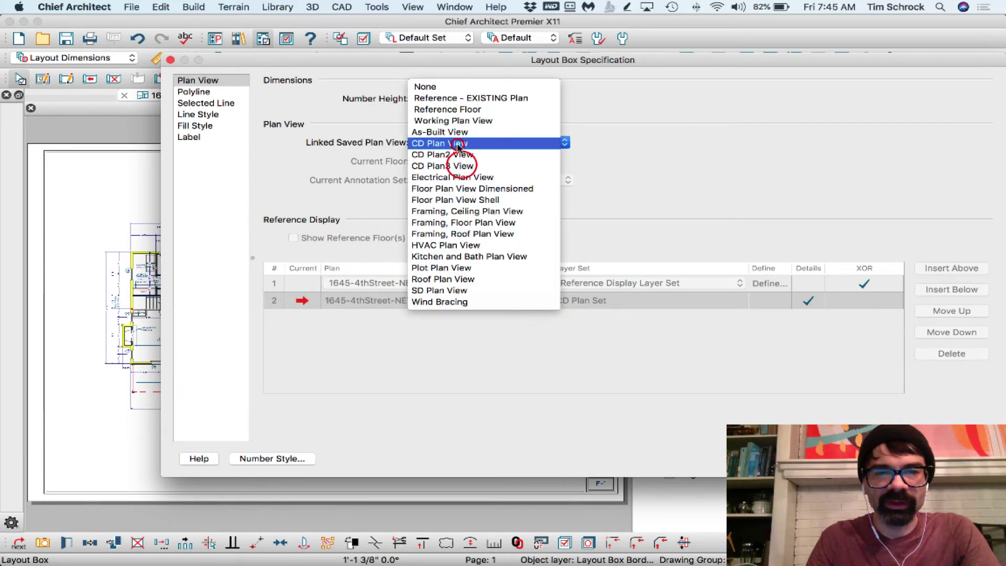
{"action": "left_click", "coordinate": [458, 87]}
{"action": "left_click", "coordinate": [473, 161]}
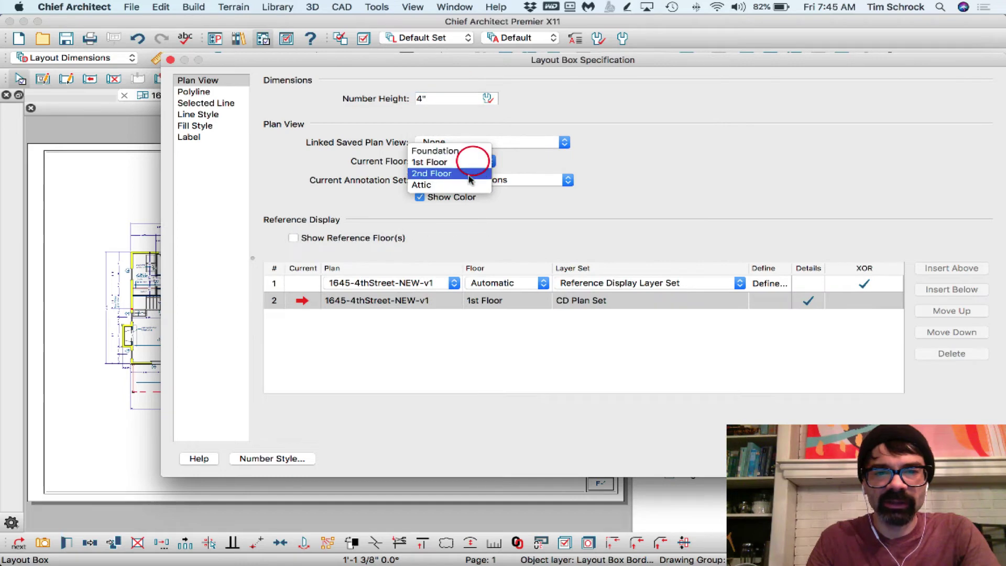
{"action": "left_click", "coordinate": [470, 175]}
{"action": "key", "text": "Return"}
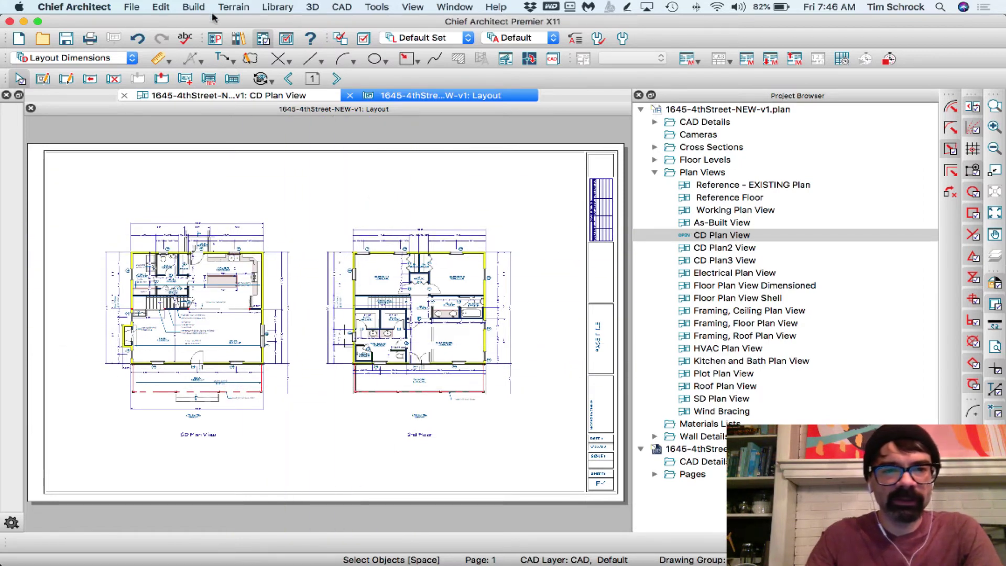
- Compare the CD Plan View window with the layout sheet
{"action": "left_click", "coordinate": [235, 98]}
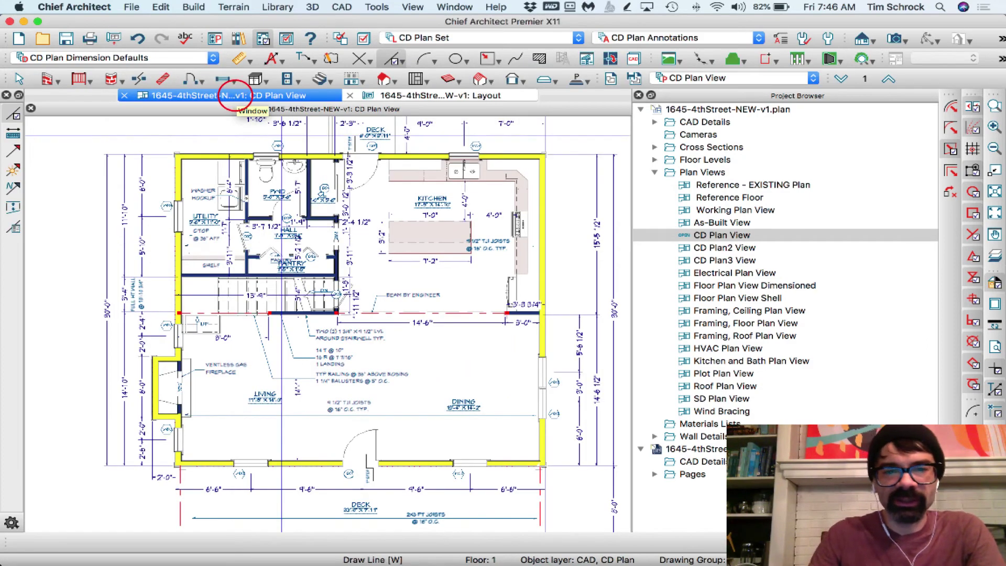
{"action": "scroll", "coordinate": [288, 316], "scroll_direction": "down", "scroll_amount": 3}
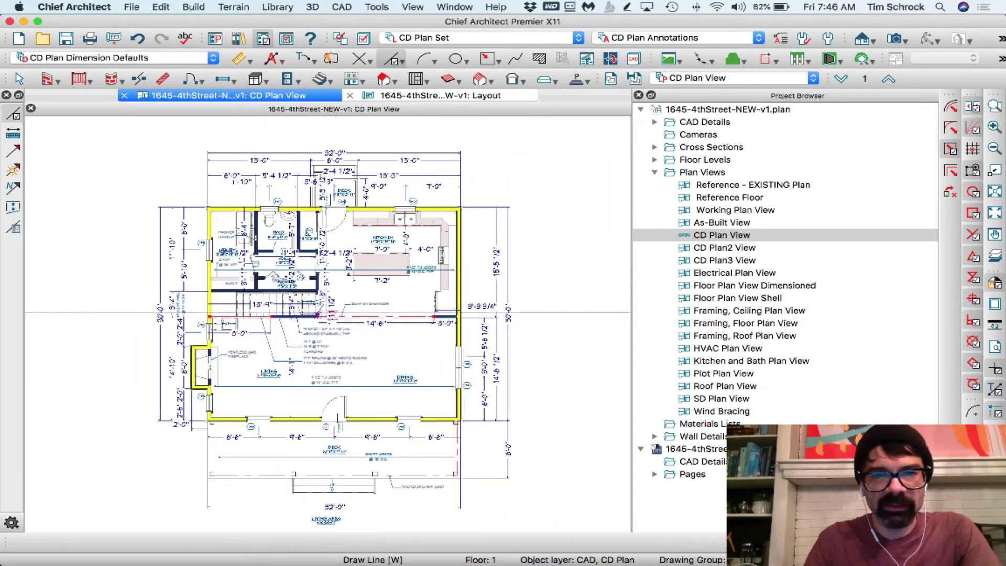
{"action": "scroll", "coordinate": [336, 313], "scroll_direction": "up", "scroll_amount": 2}
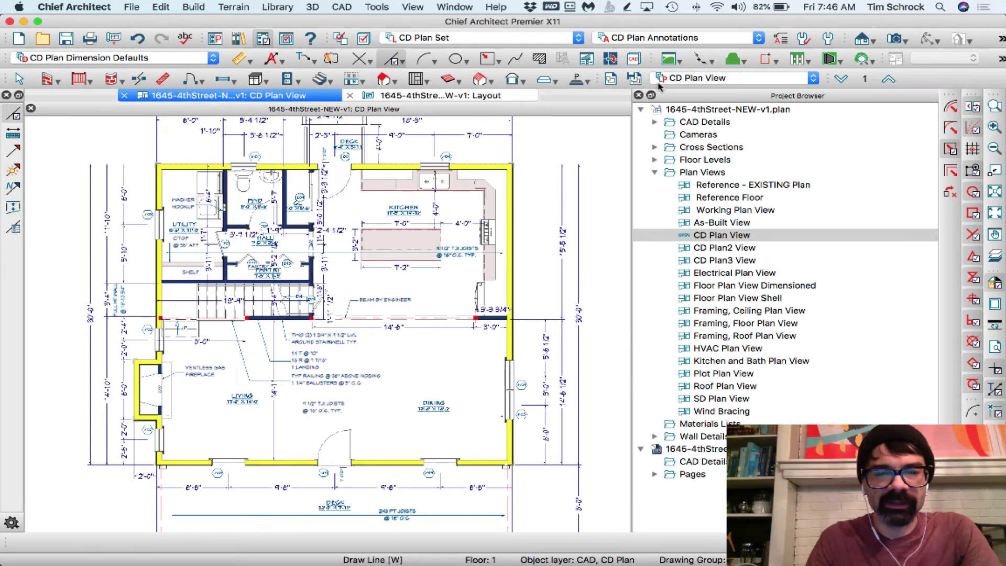
{"action": "left_click", "coordinate": [498, 97]}
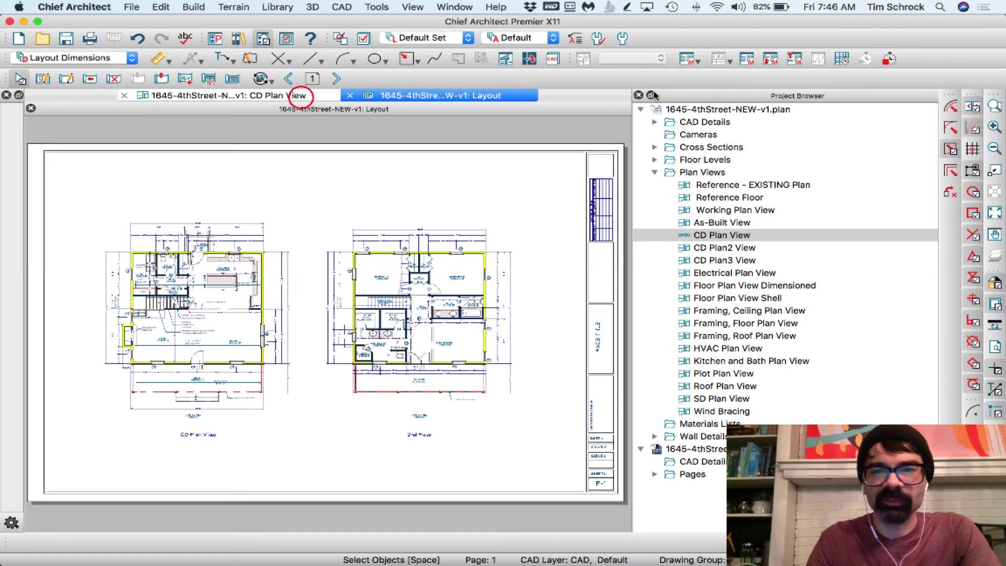
{"action": "left_click", "coordinate": [296, 97]}
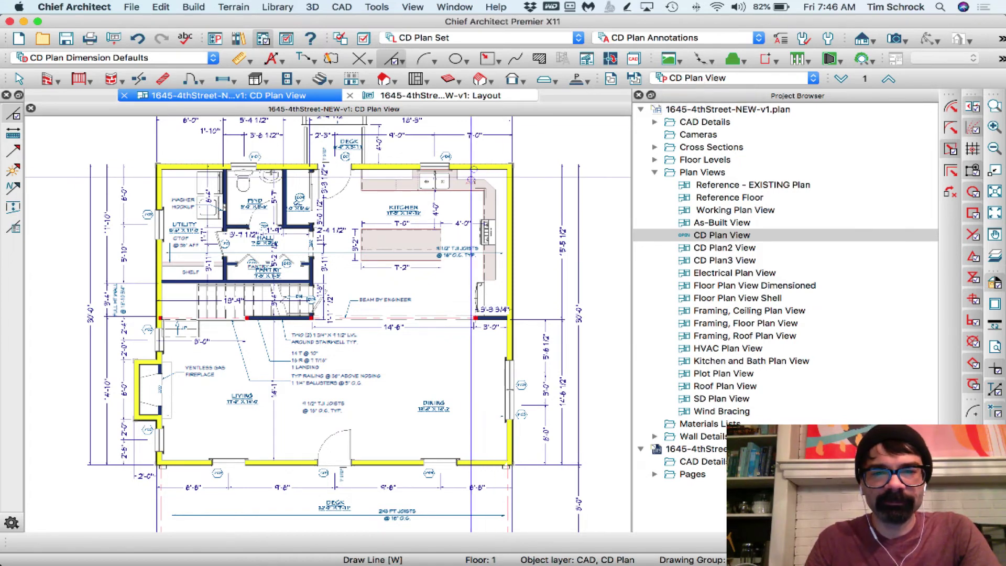
- Set the left 1st Floor layout box's Linked Saved Plan View to None
{"action": "left_click", "coordinate": [449, 96]}
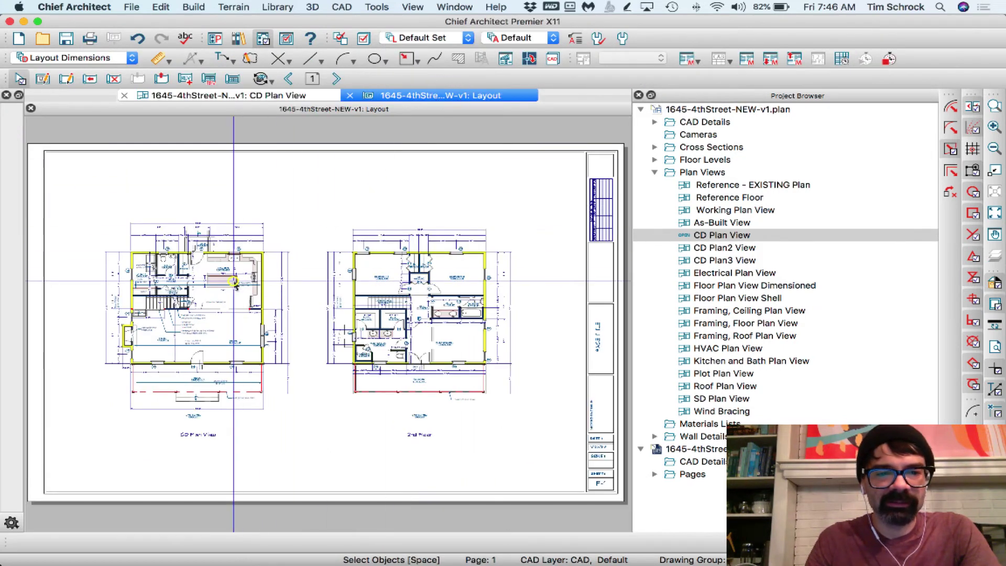
{"action": "left_click", "coordinate": [234, 283]}
{"action": "double_click", "coordinate": [234, 283]}
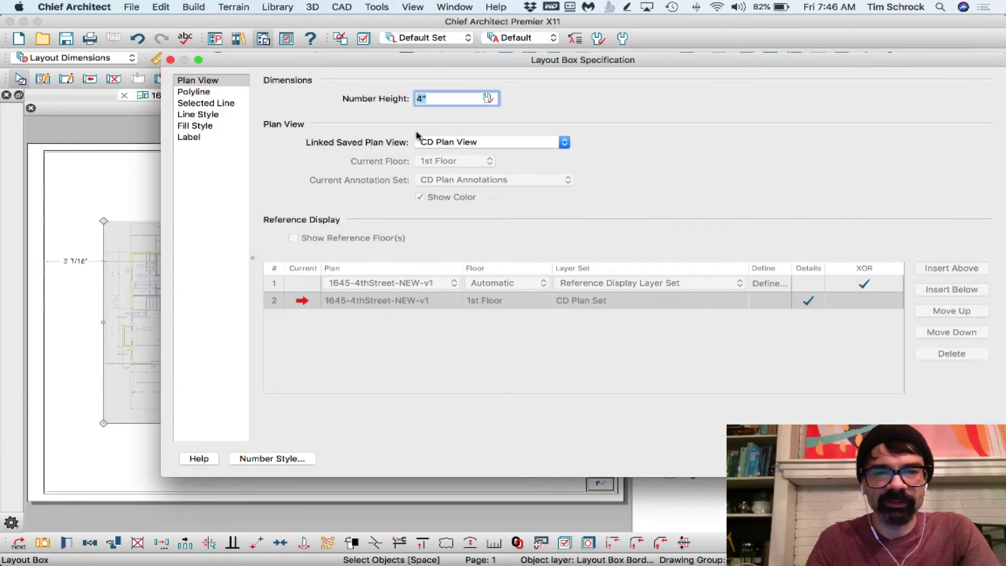
{"action": "left_click", "coordinate": [475, 140]}
{"action": "left_click", "coordinate": [479, 87]}
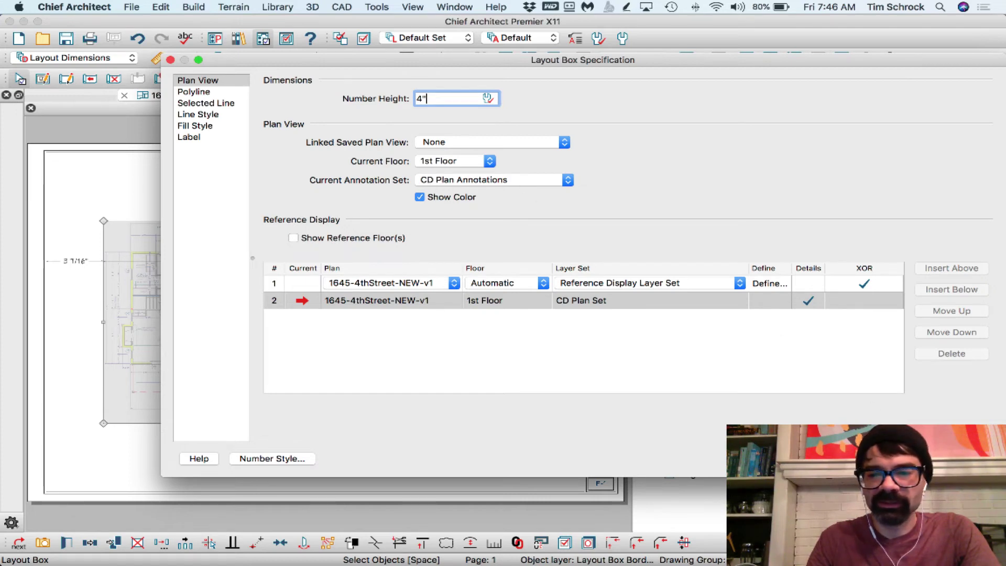
{"action": "key", "text": "Return"}
- Review the annotation set choices in the CD Plan View, keeping CD Plan Annotations
{"action": "left_click", "coordinate": [286, 97]}
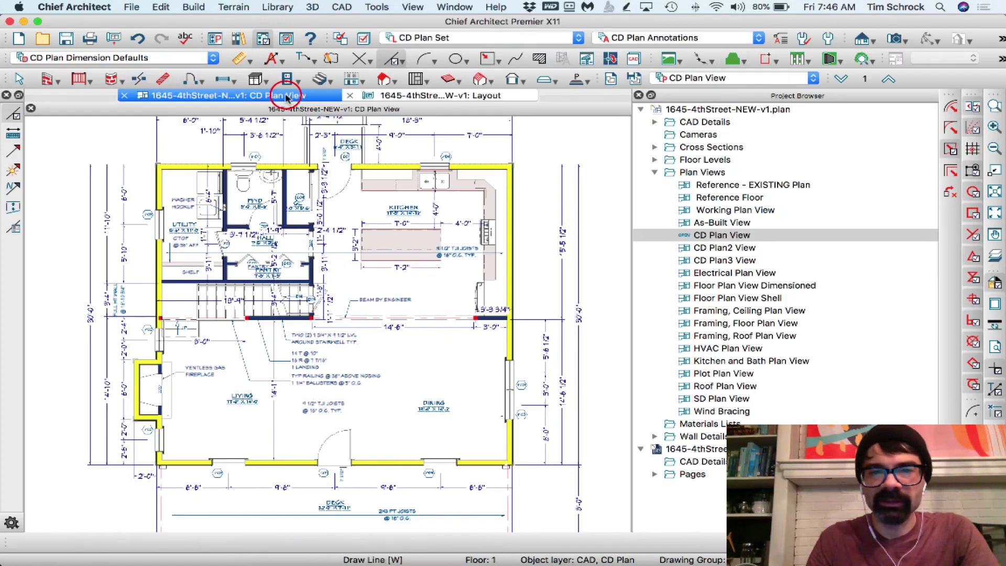
{"action": "left_click", "coordinate": [656, 39]}
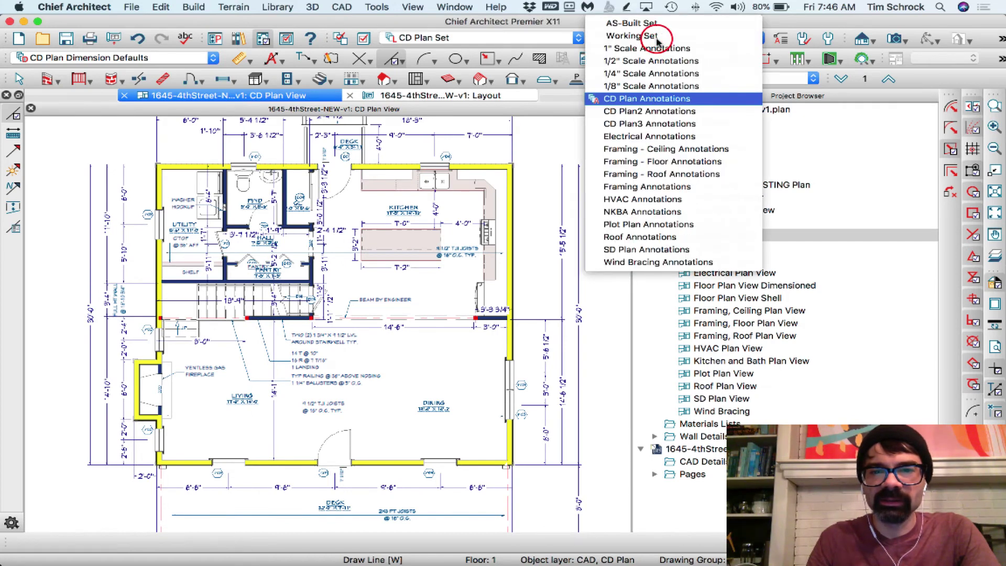
{"action": "key", "text": "Down"}
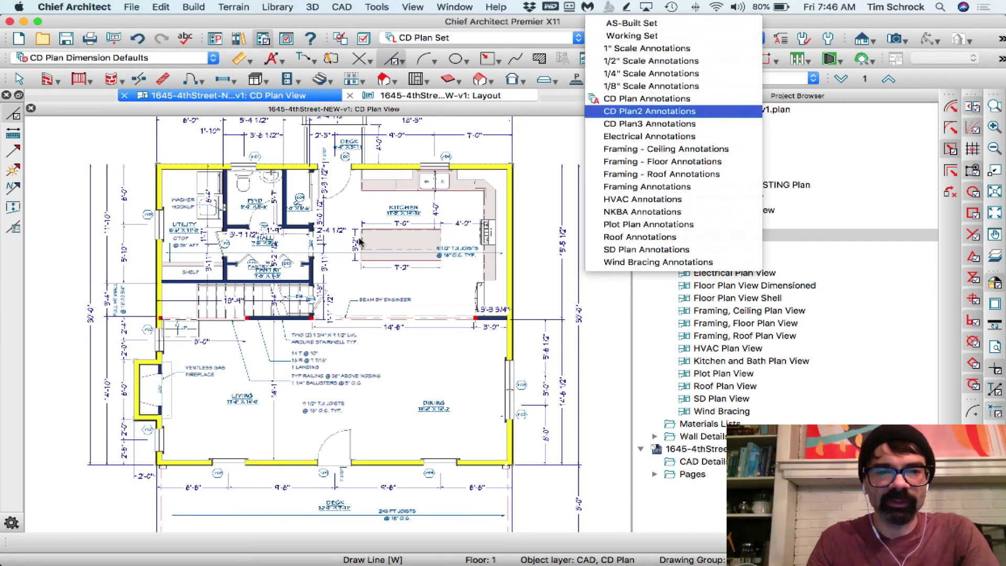
{"action": "left_click", "coordinate": [534, 105]}
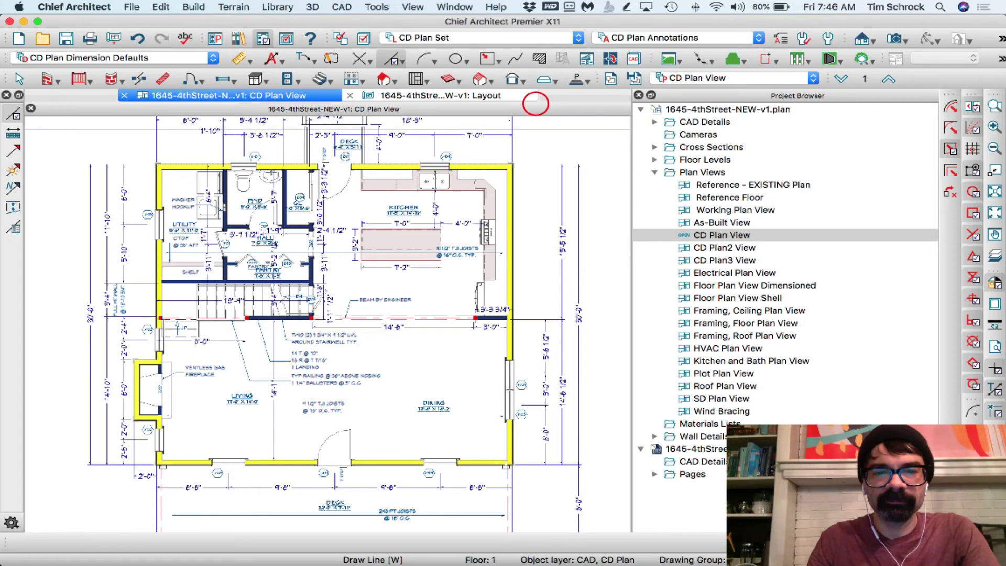
- Switch the plan window to the Working Plan View saved plan view
{"action": "left_click", "coordinate": [638, 38]}
{"action": "left_click", "coordinate": [793, 82]}
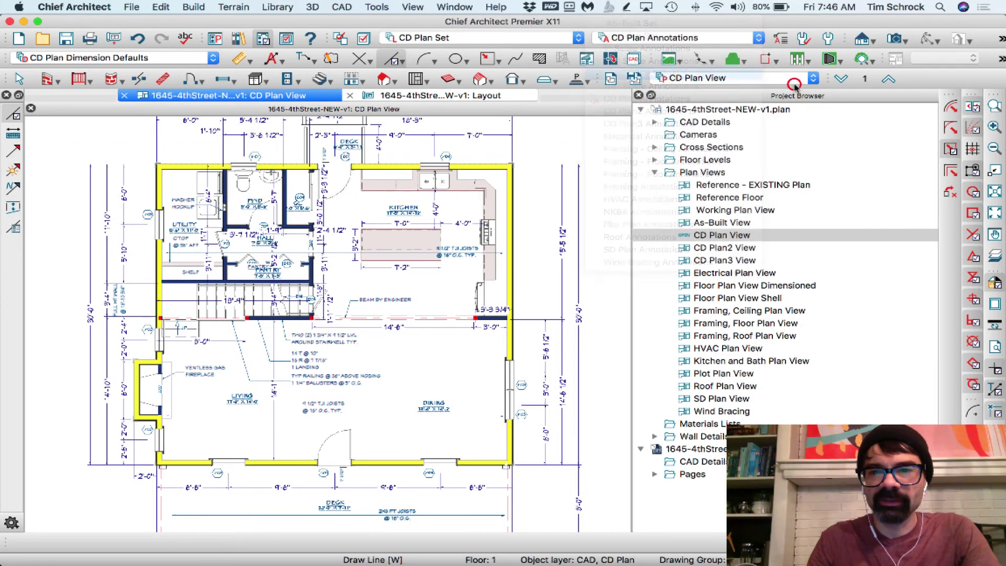
{"action": "left_click", "coordinate": [793, 82]}
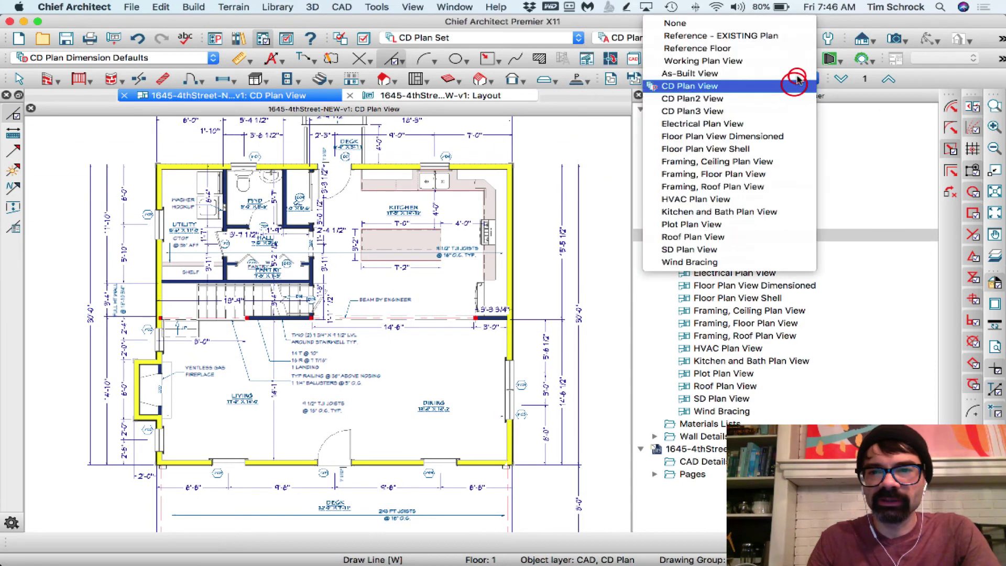
{"action": "left_click", "coordinate": [774, 62]}
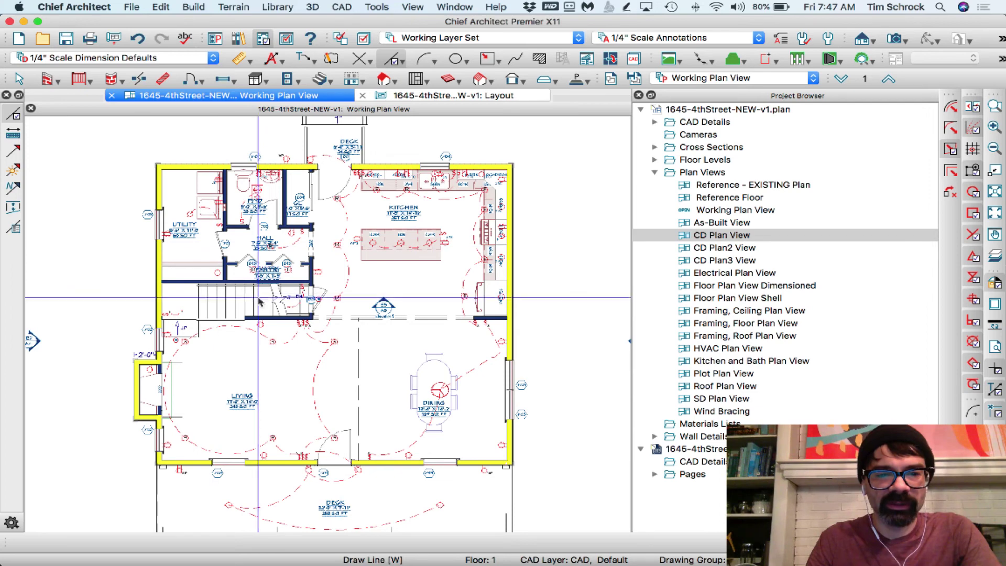
{"action": "scroll", "coordinate": [262, 369], "scroll_direction": "down", "scroll_amount": 3}
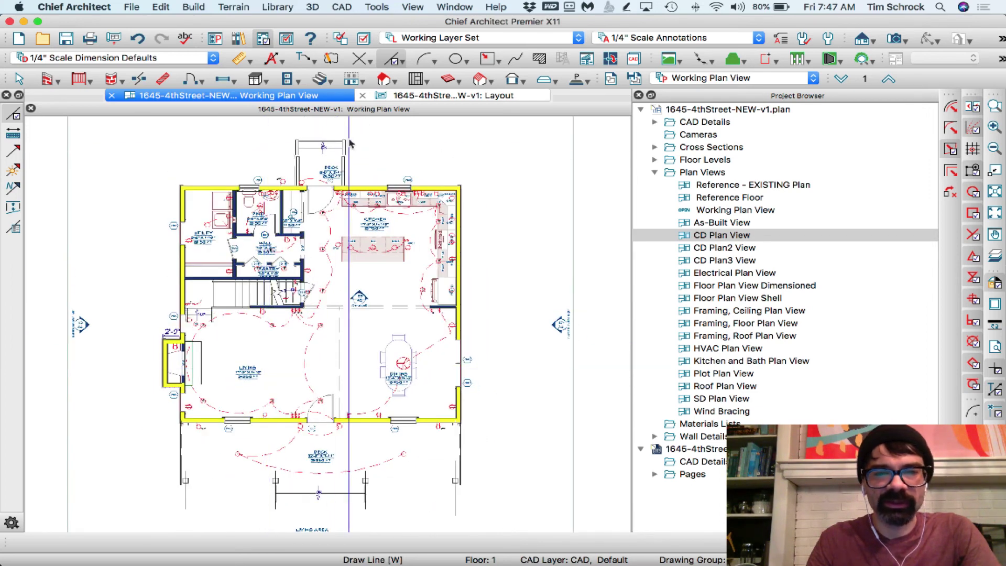